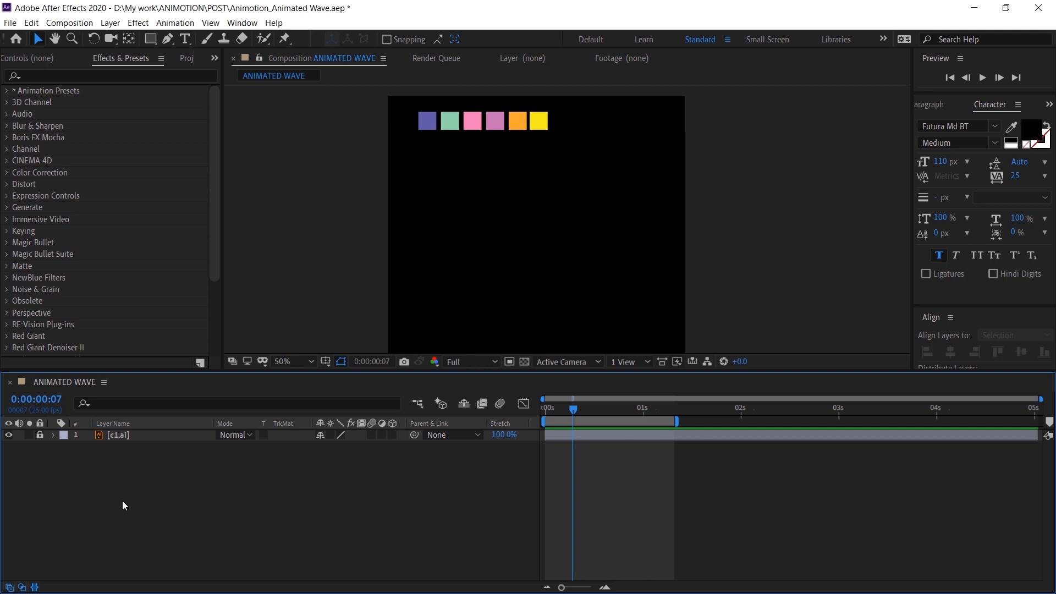
- Check the composition settings and create a 1920 × 1920 px solid in the palette's yellow
key(ctrl+k)
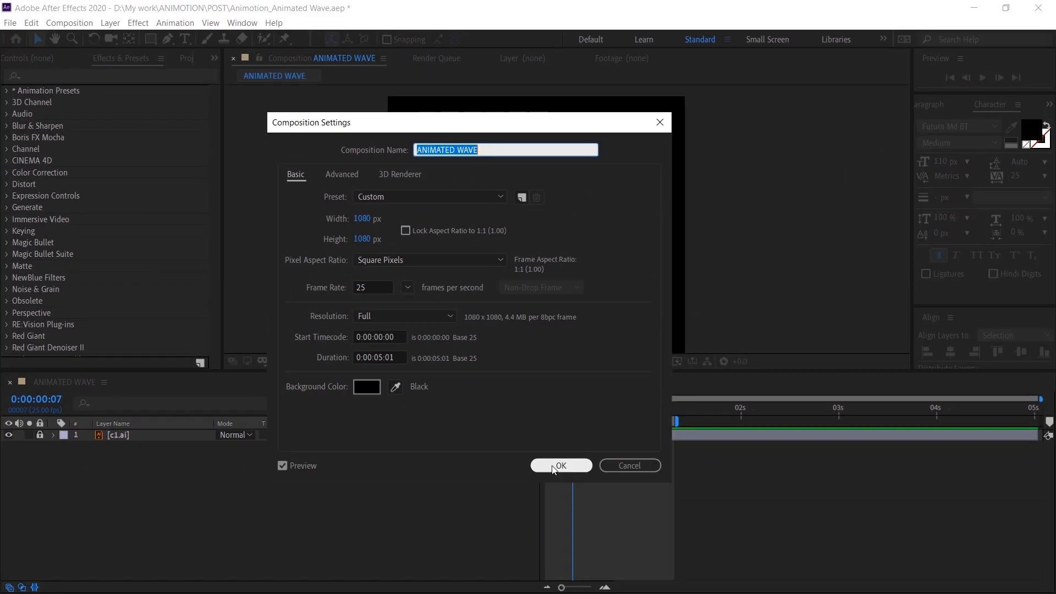
click(554, 465)
right_click(556, 516)
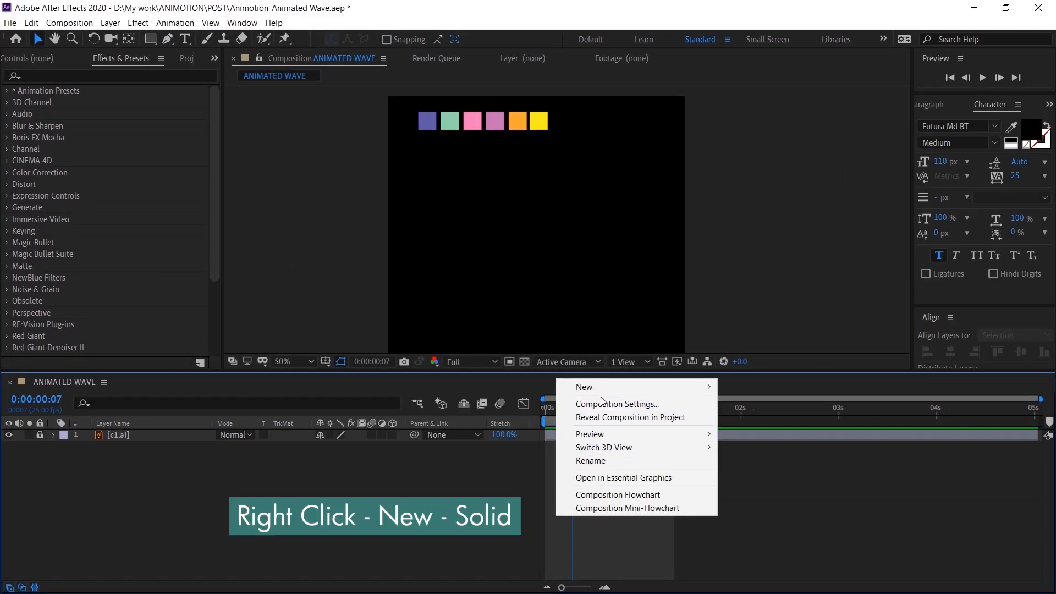
mouse_move(633, 388)
click(774, 415)
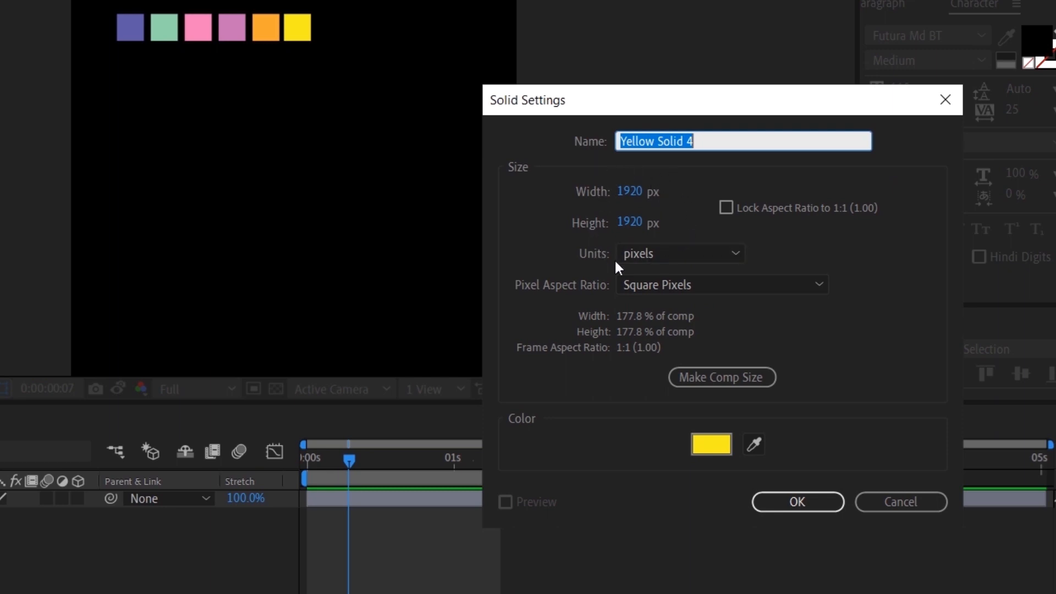
click(757, 446)
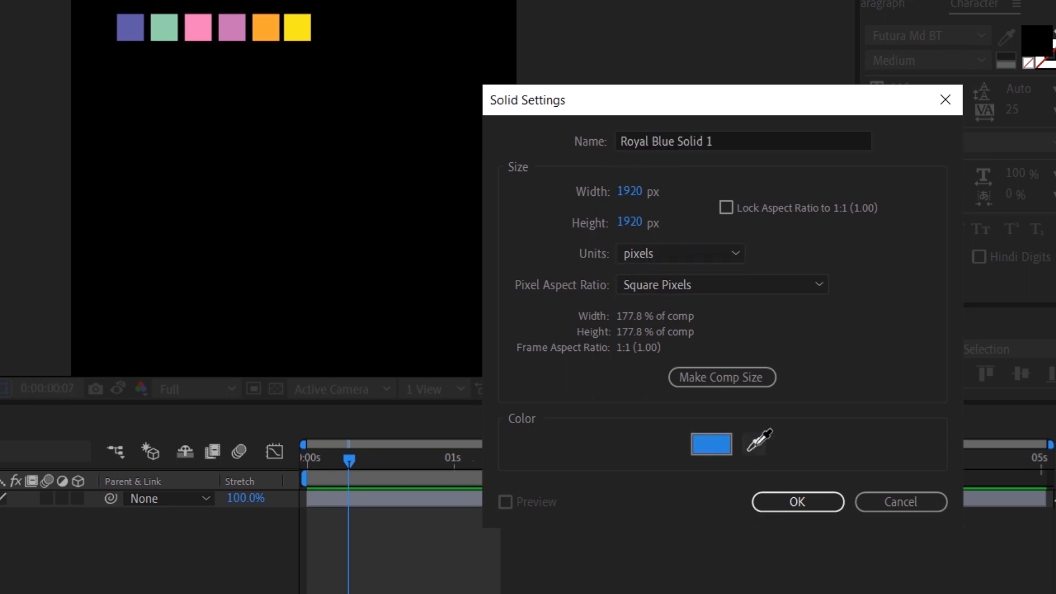
click(315, 11)
click(798, 502)
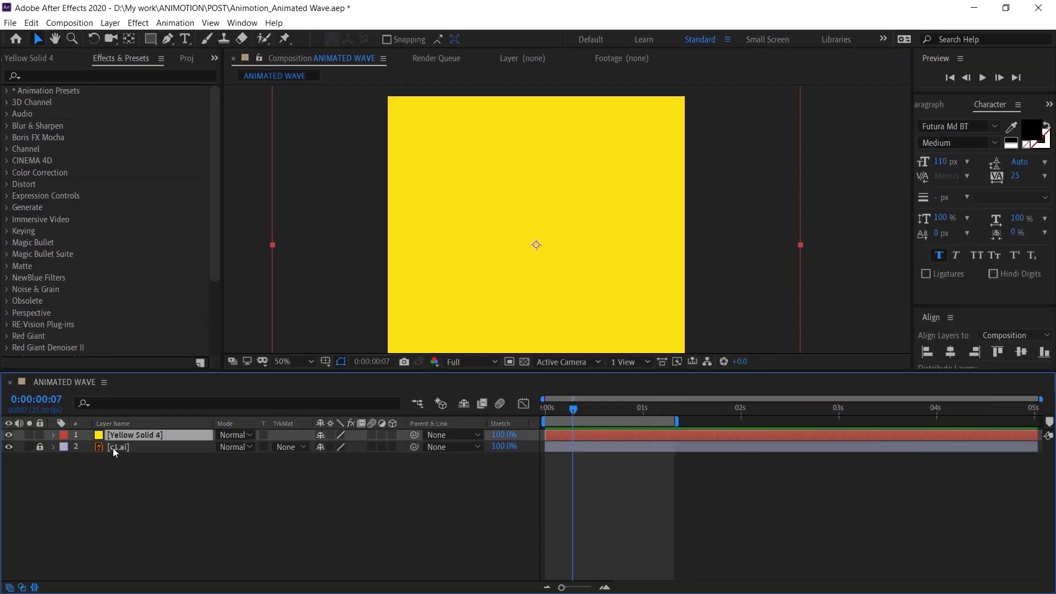
- Draw a rectangular mask on the yellow solid, wider than the composition and reaching below its bottom edge
click(157, 39)
key(comma)
key(comma)
drag(375, 219, 717, 340)
- Move the masked yellow solid down about 240 px so it fills roughly the lower third of the composition
click(586, 486)
click(566, 434)
click(586, 447)
click(585, 436)
key(shift+Down)
key(shift+Down)
key(shift+Down)
key(shift+Down)
key(shift+Down)
key(shift+Down)
key(shift+Down)
key(shift+Down)
key(shift+Down)
key(shift+Down)
key(shift+Down)
key(shift+Down)
key(shift+Down)
key(shift+Down)
key(shift+Down)
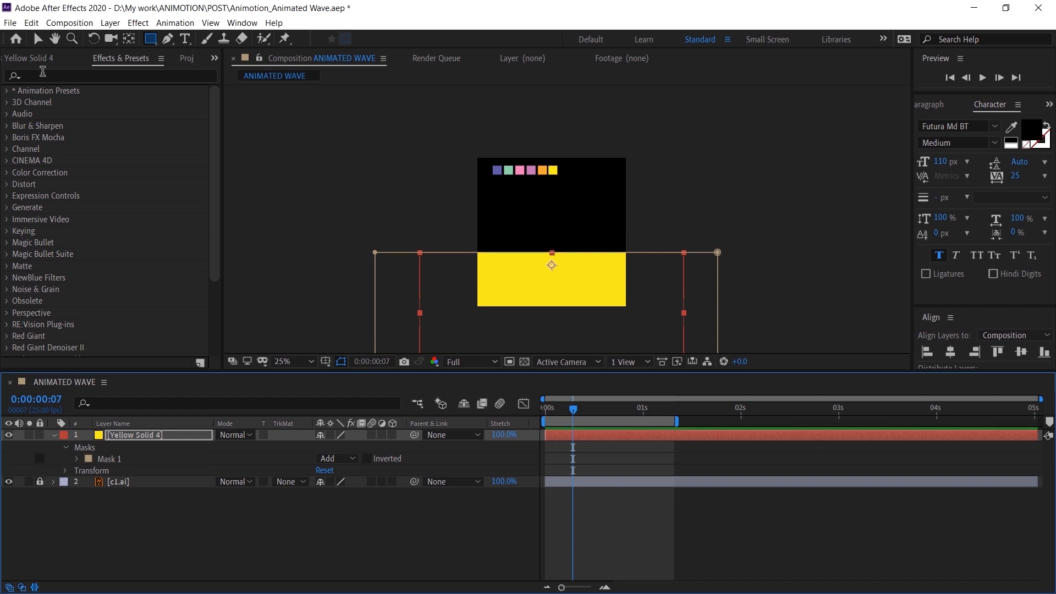
- Apply the Wave Warp effect to the yellow solid and preview the animation
click(42, 71)
text(wave warp)
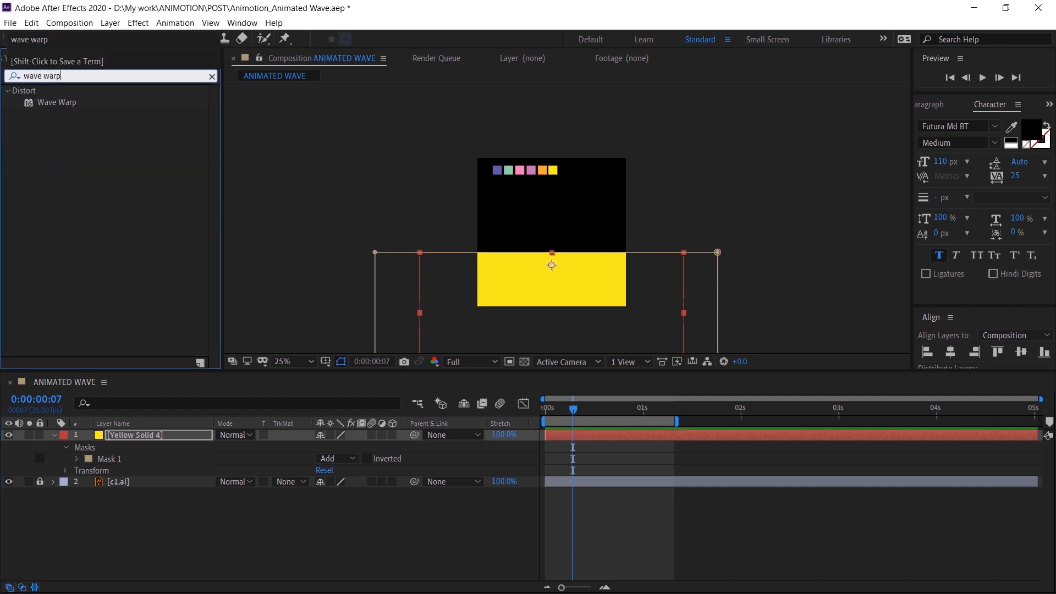
drag(57, 102, 181, 435)
scroll(625, 282, up, 2)
key(space)
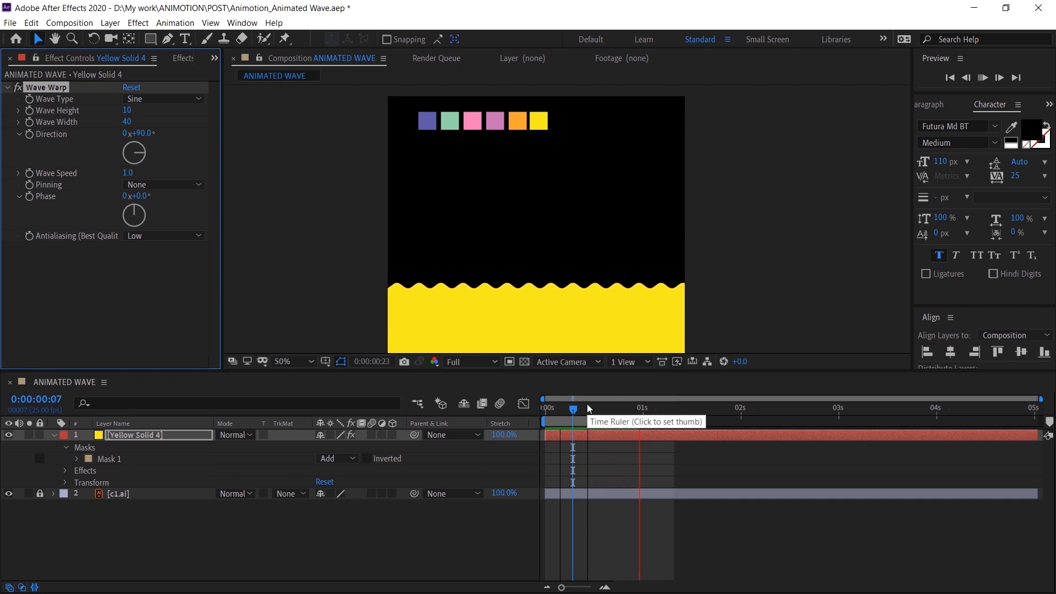
key(space)
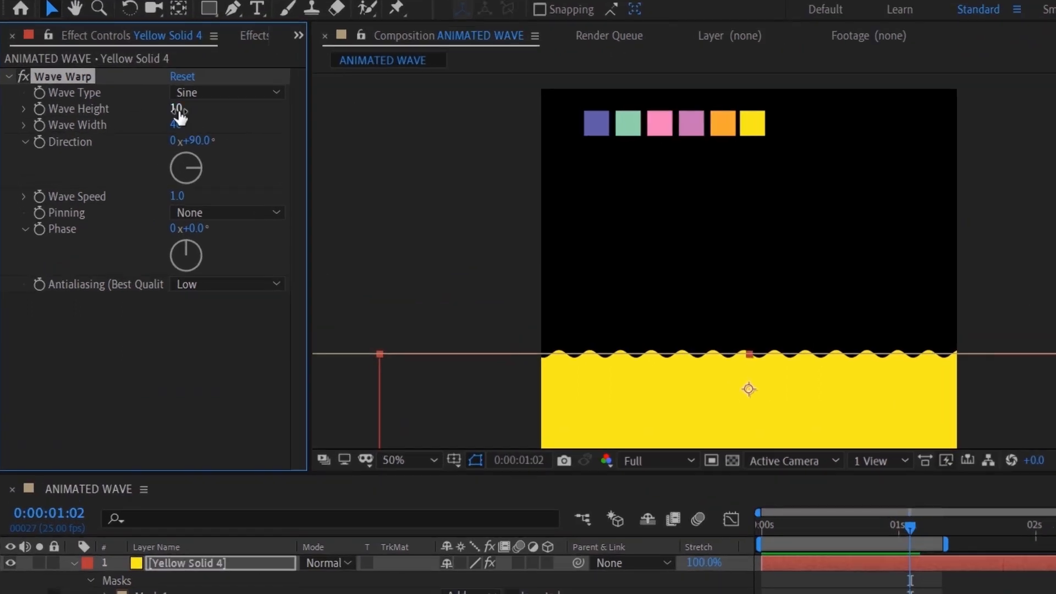
- Set the Wave Warp height to 15 and width to 125, and play the animation
click(178, 109)
text(15)
key(Return)
click(175, 125)
text(125)
key(Return)
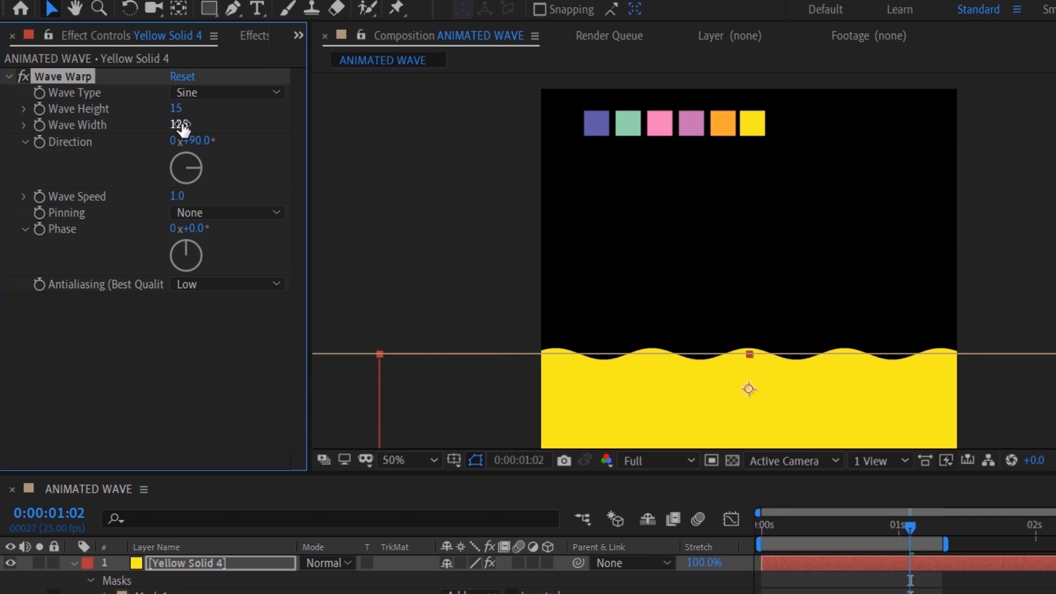
key(space)
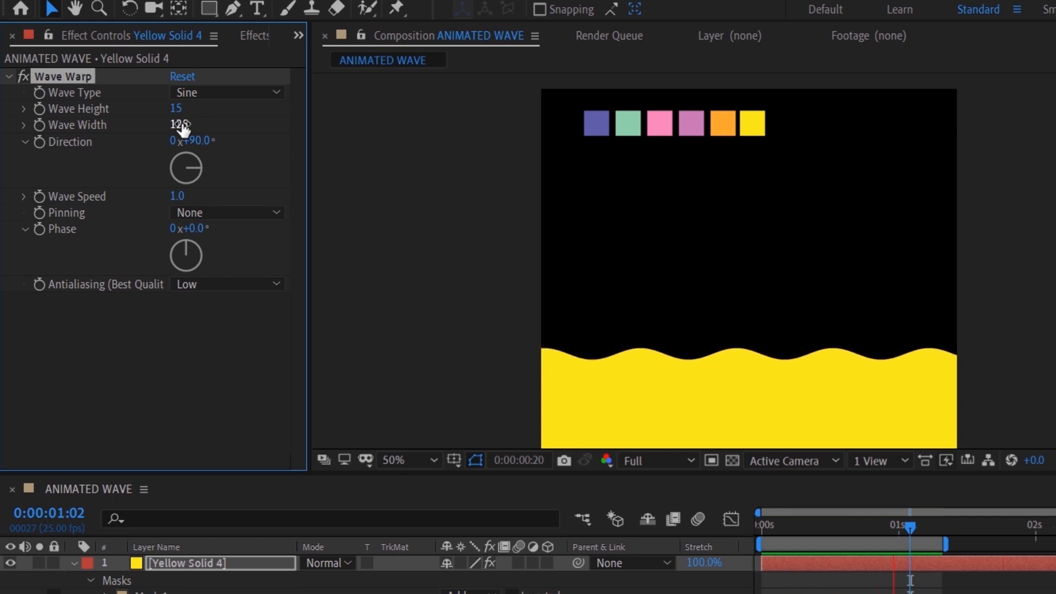
- Slow the Wave Warp by setting its wave speed to 0.5, and preview the result
click(176, 196)
text(0)
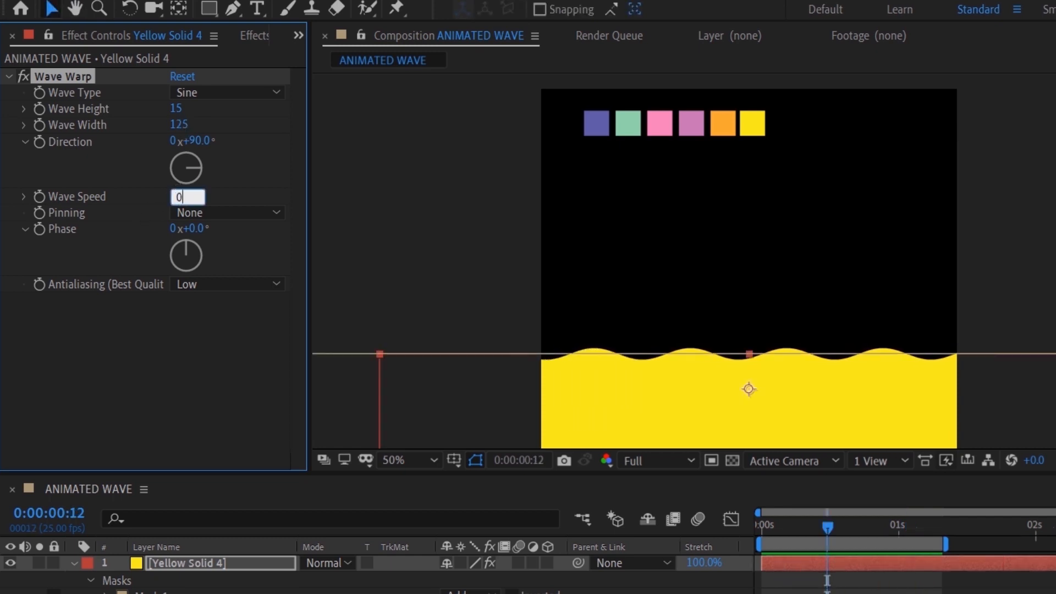
text(.5)
key(Return)
key(space)
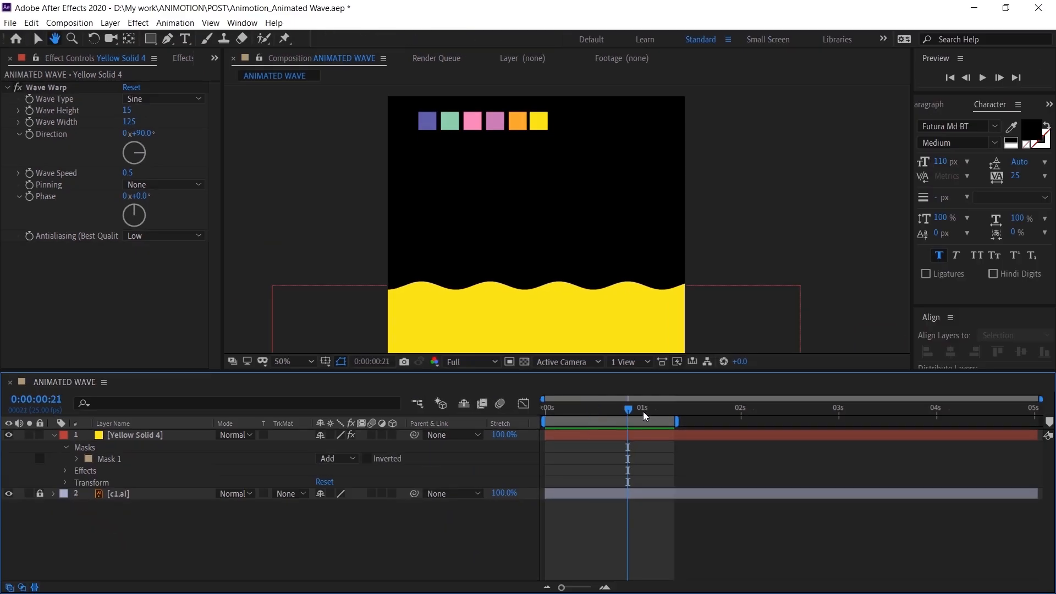
- Place the yellow solid beneath the c1.ai palette layer and duplicate the solid
drag(154, 441, 145, 514)
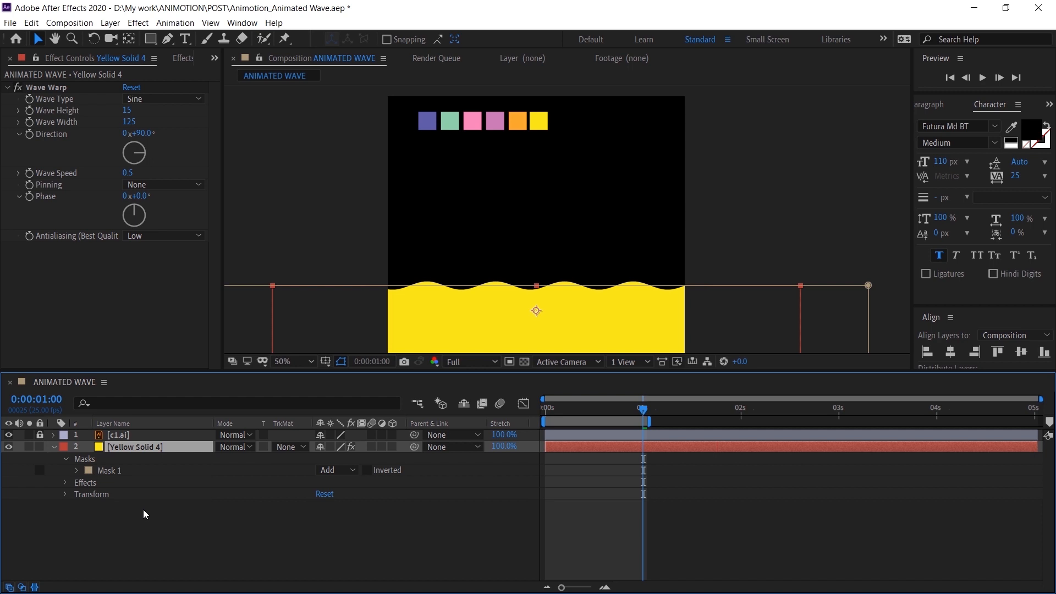
click(188, 500)
click(182, 449)
key(ctrl+d)
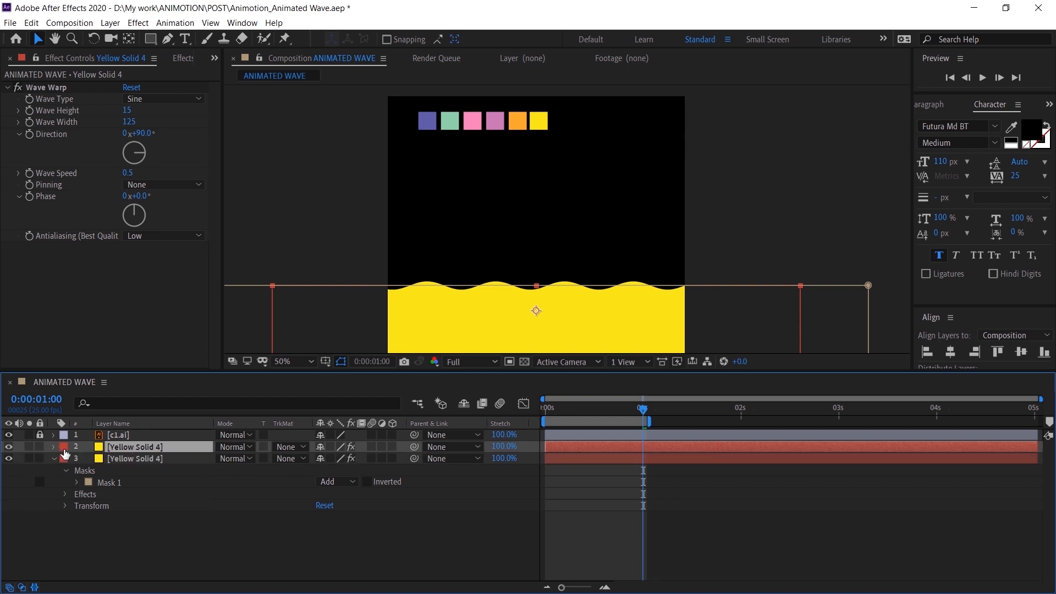
- Change the upper yellow solid's label color to Blue and select that layer
click(63, 446)
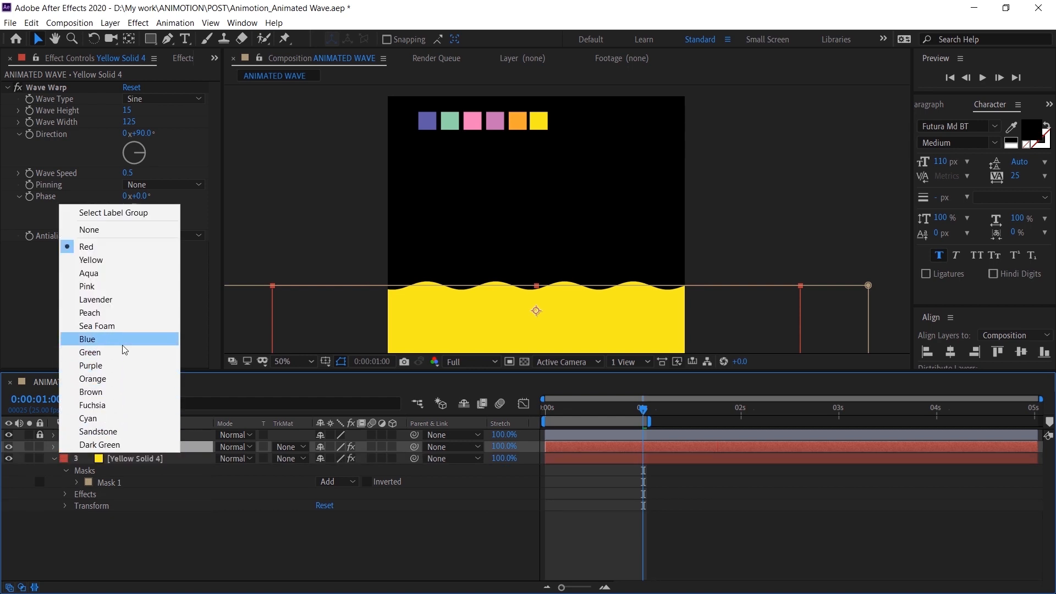
click(124, 342)
click(161, 459)
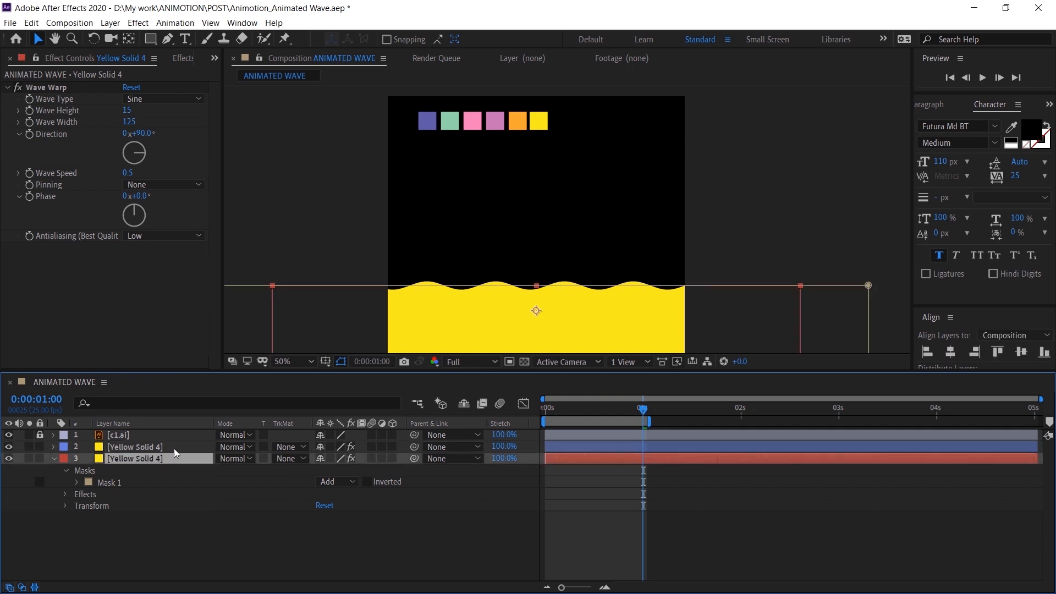
click(178, 447)
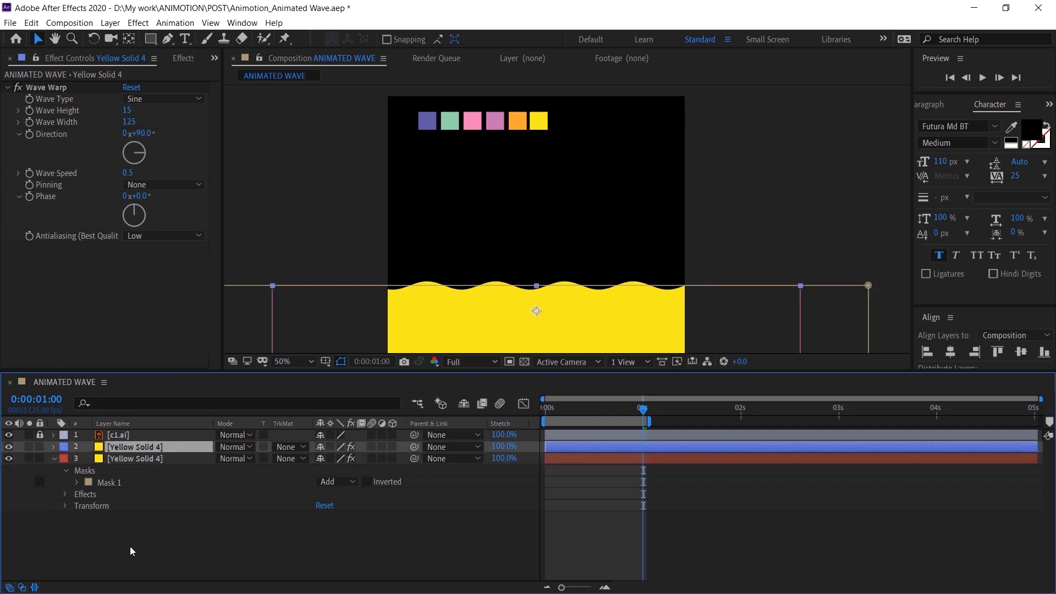
- Apply the Fill effect to the blue-labelled duplicate and sample the palette's orange as its color
click(183, 58)
click(88, 76)
key(ctrl+a)
key(BackSpace)
text(fill)
drag(54, 160, 137, 446)
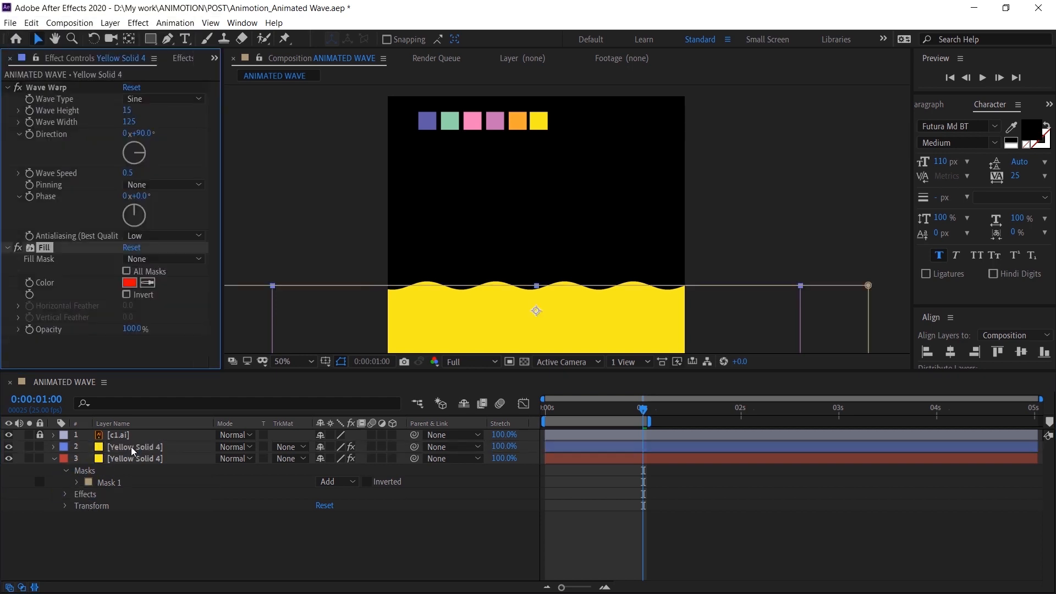
click(152, 285)
click(524, 121)
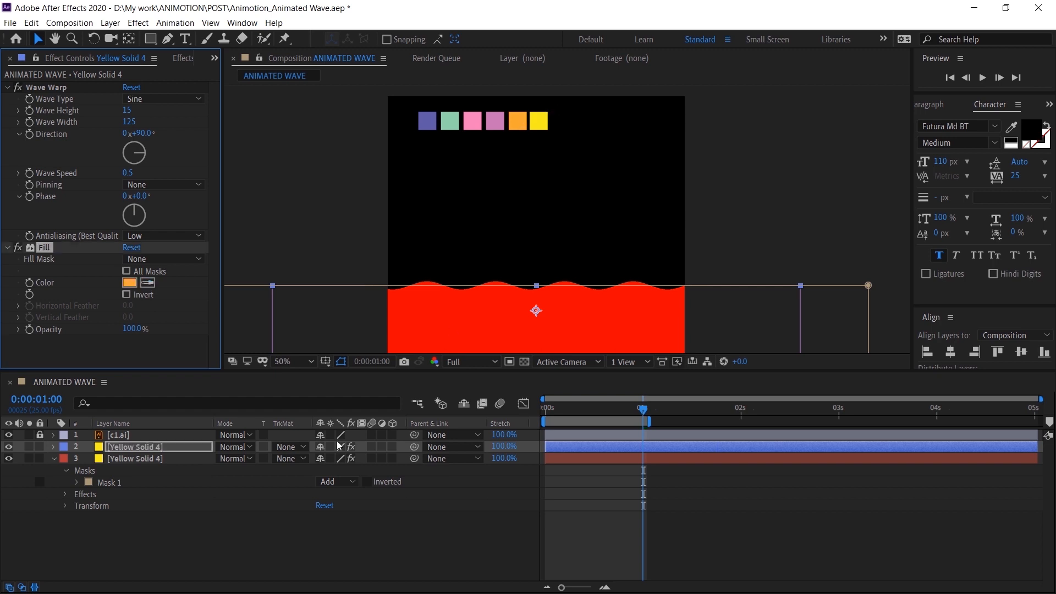
- Move the orange duplicate down about 120 px below the crest of the yellow wave
click(160, 448)
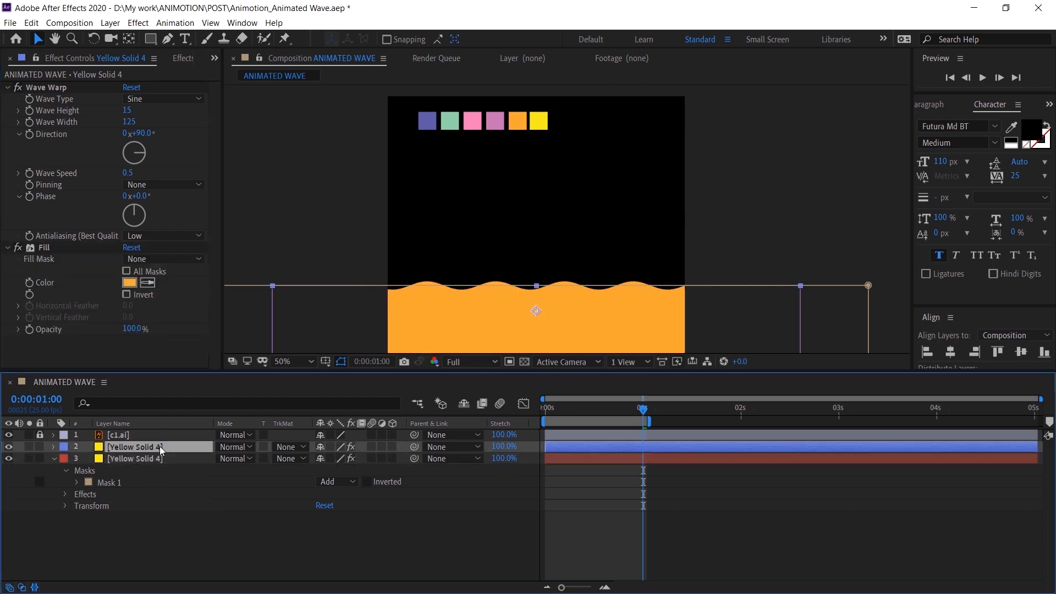
key(shift+Down)
key(shift+Down)
key(shift+Down)
key(shift+Down)
key(shift+Down)
key(shift+Down)
key(shift+Down)
key(shift+Down)
key(shift+Down)
key(shift+Down)
key(shift+Down)
key(shift+Down)
- Set the mask feather of the orange duplicate to 300 pixels
click(154, 450)
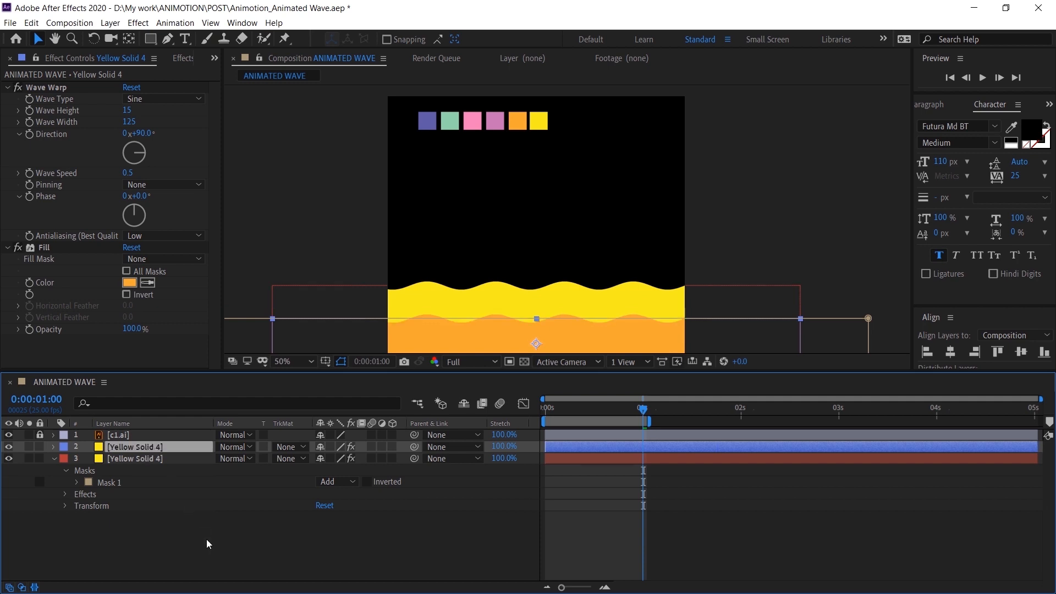
key(f)
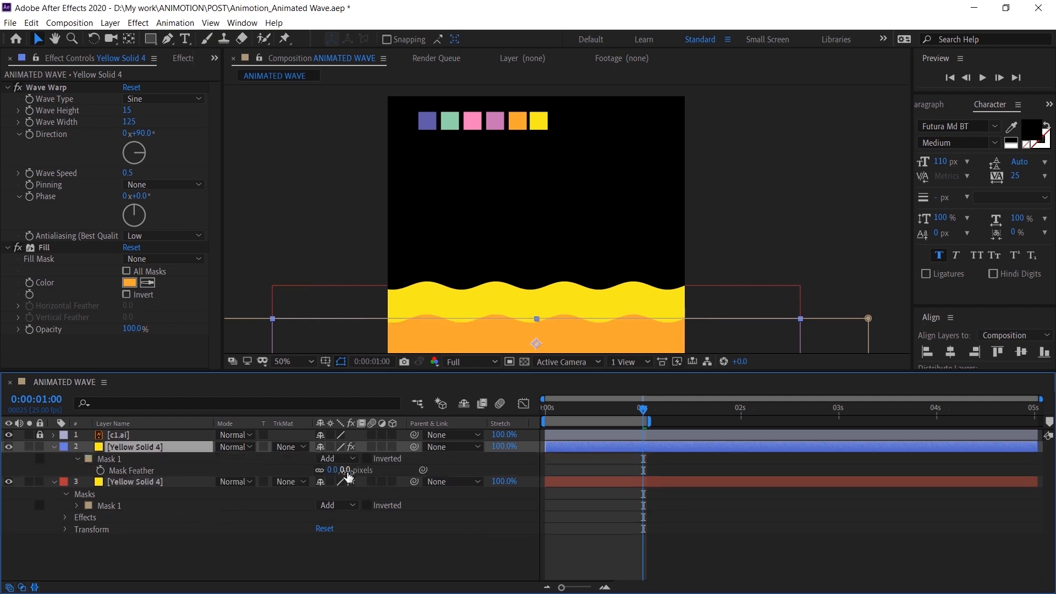
click(348, 470)
text(300)
key(Return)
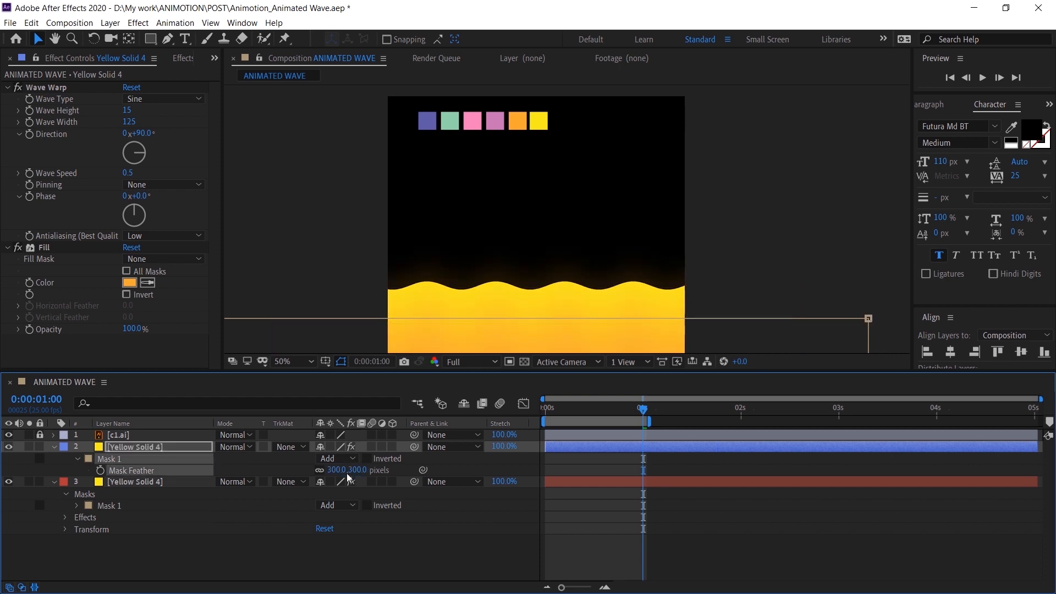
- Apply the Roughen Edges effect to the feathered orange duplicate
click(183, 60)
click(134, 75)
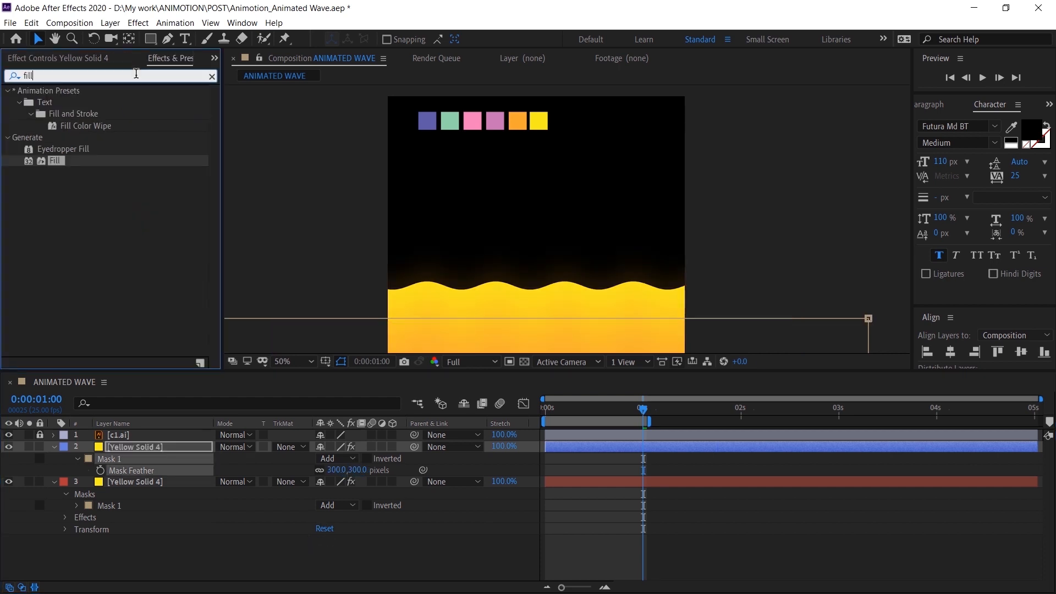
text(roughen)
drag(75, 102, 154, 447)
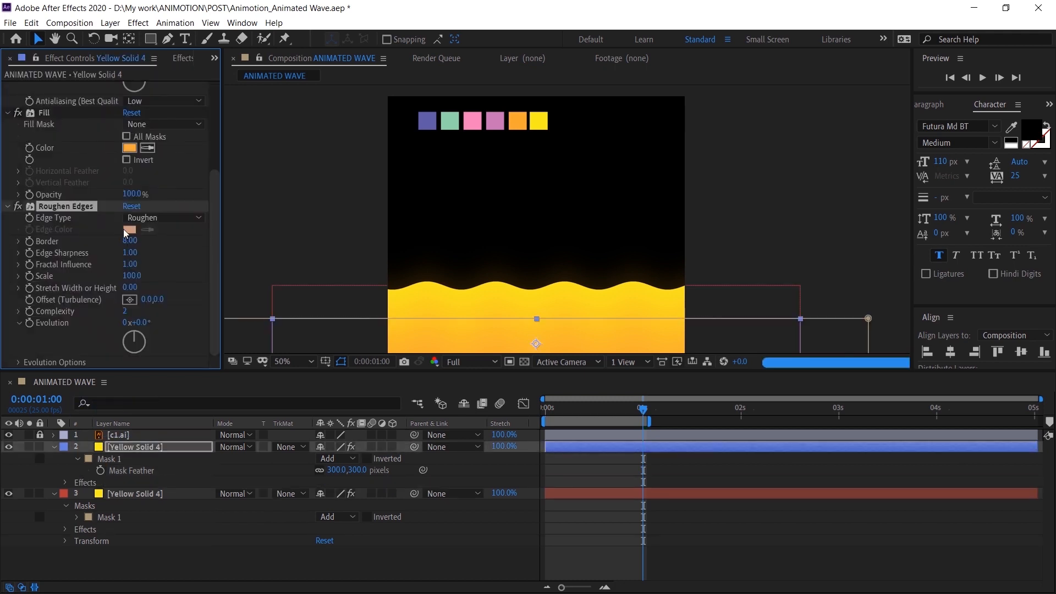
- Set the Roughen Edges scale to 10 and edge sharpness to 1.50 on the orange layer
click(130, 277)
text(10)
key(Return)
click(134, 253)
key(Return)
click(632, 528)
drag(563, 273, 570, 241)
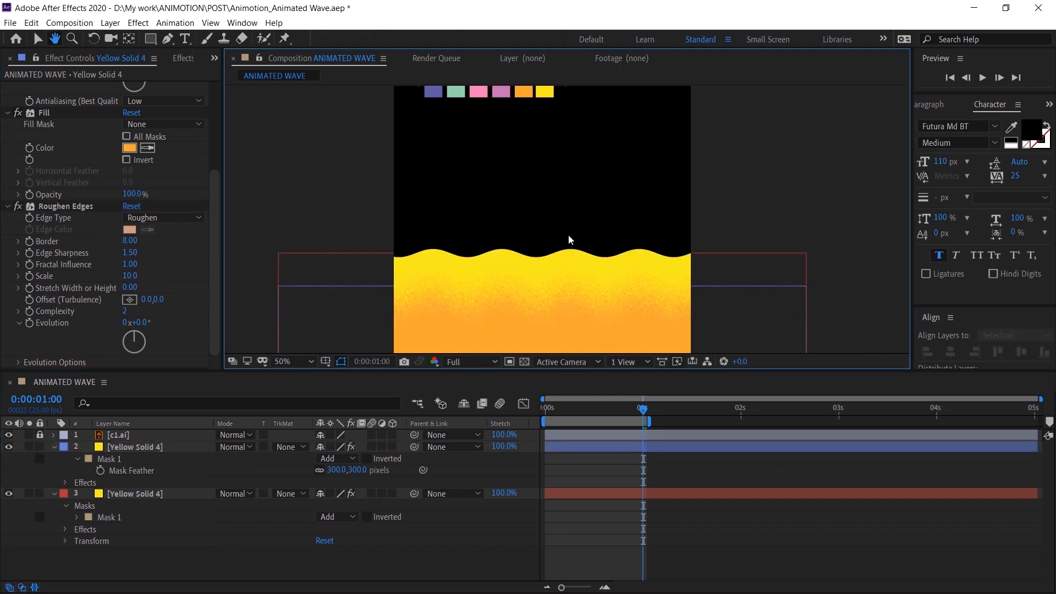
- Rename the red-labelled yellow solid layer as wave 1
click(131, 494)
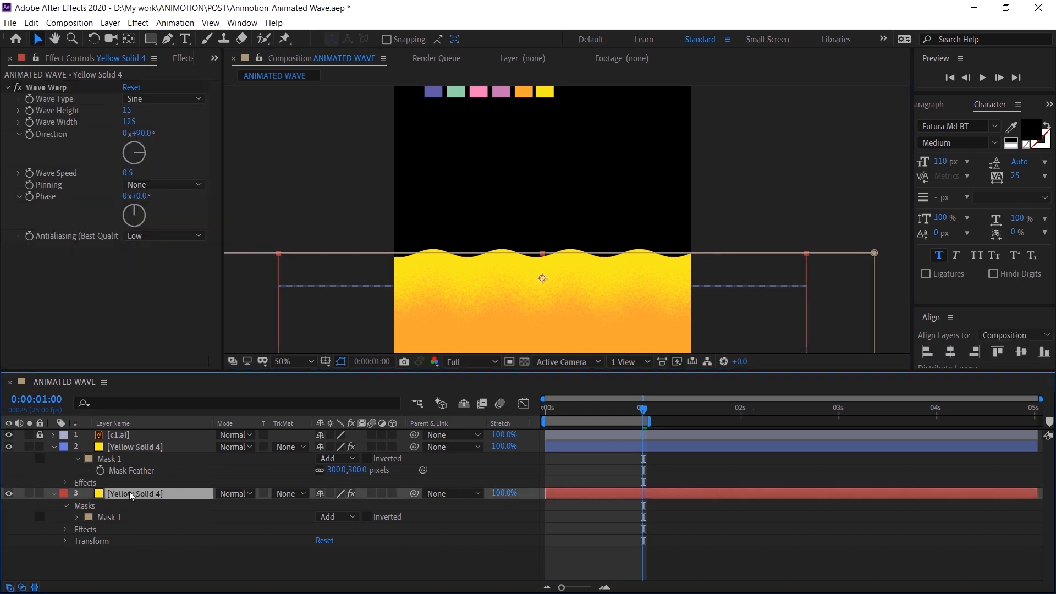
key(Return)
text(wave)
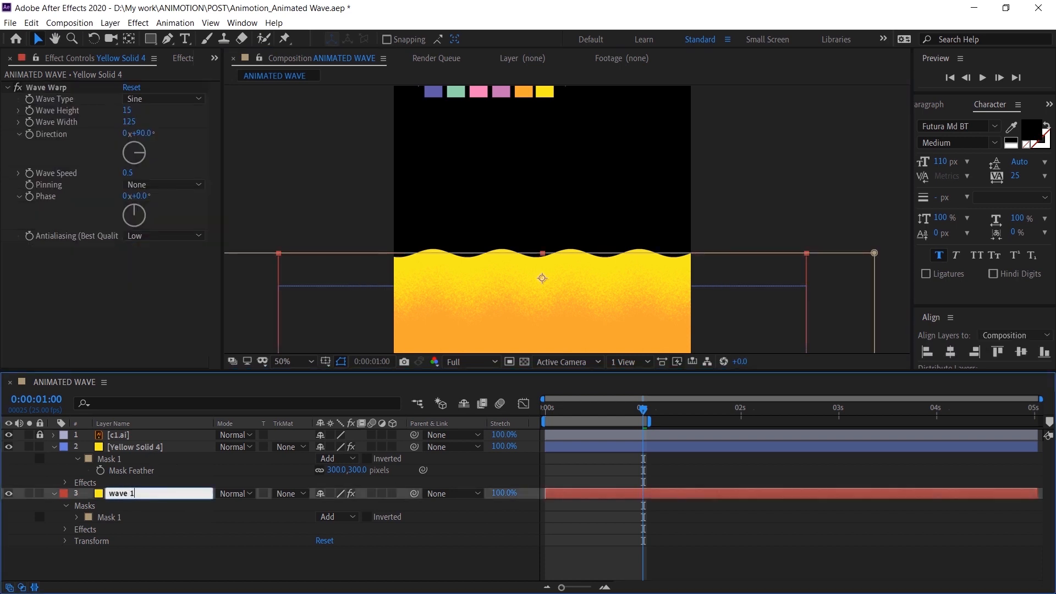
text( 1)
key(Return)
- Rename the blue-labelled orange layer as wave shadow 1 and preview the animation
click(152, 446)
key(Return)
text(wa)
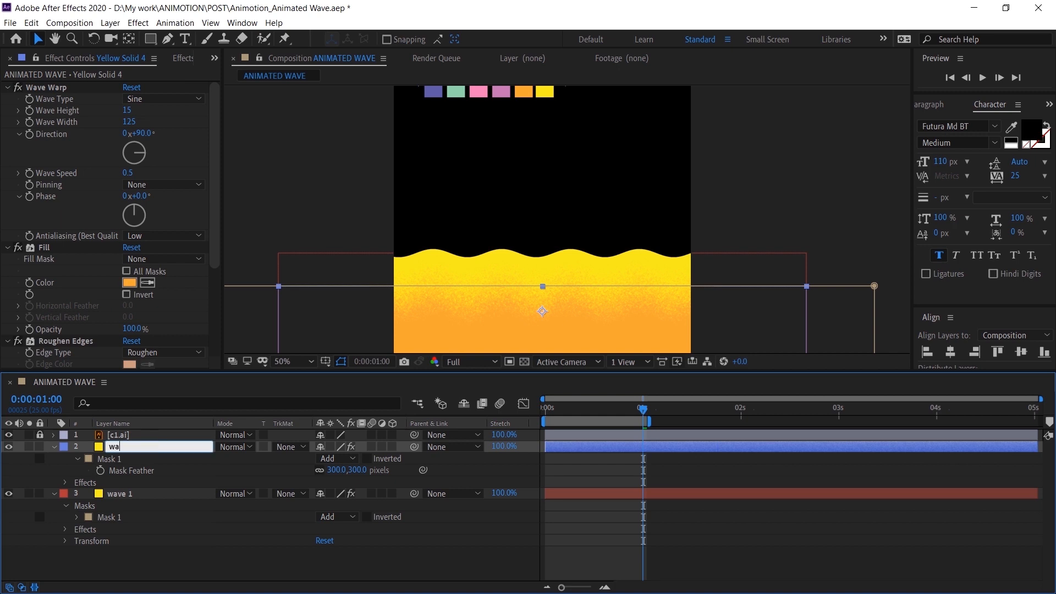
text(ve shadow 2)
key(BackSpace)
text(1)
key(Return)
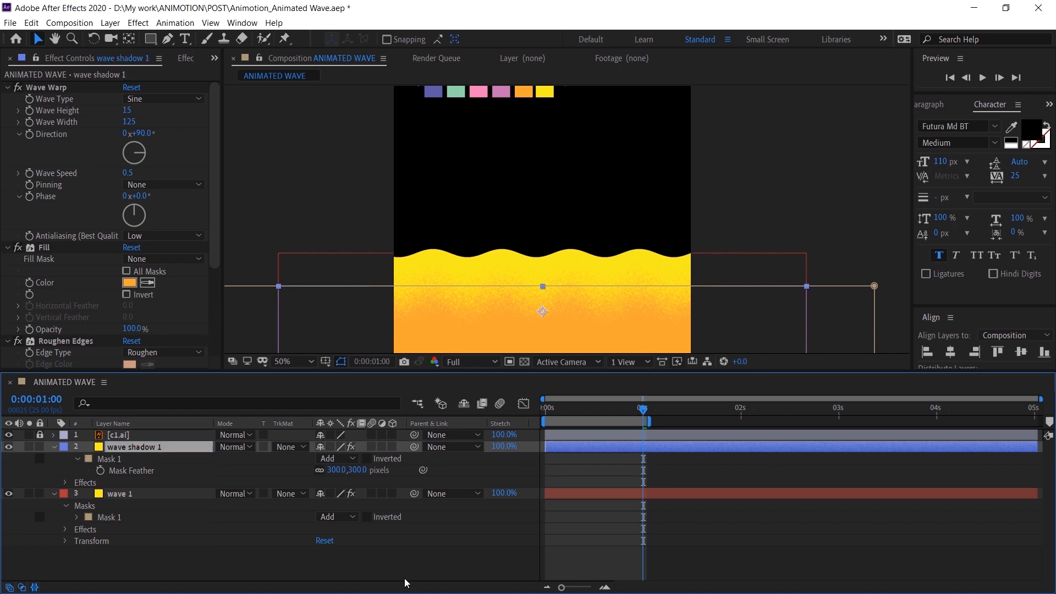
click(404, 555)
key(space)
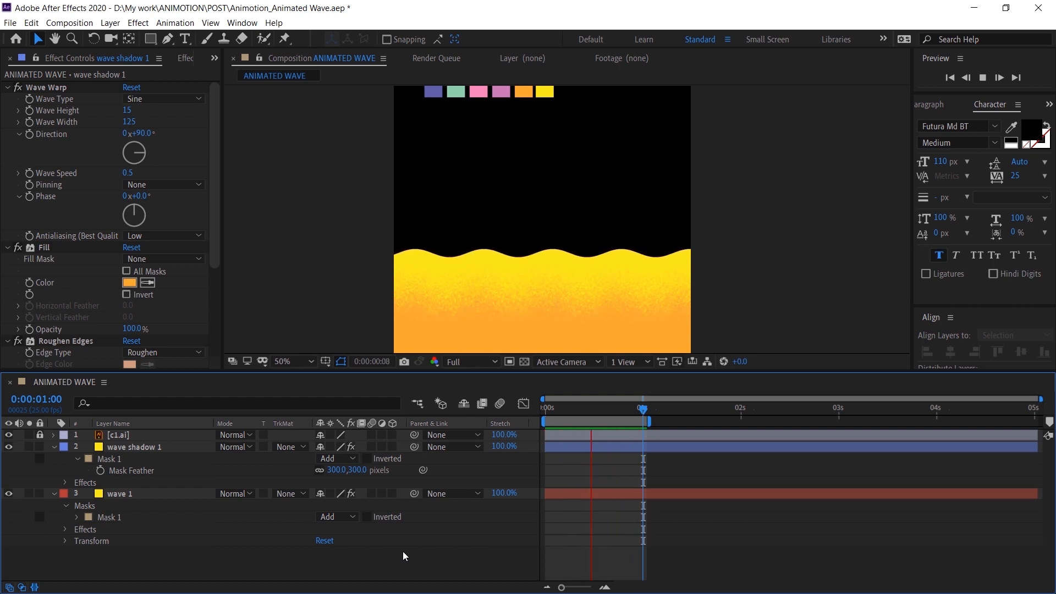
- Duplicate wave shadow 1 and wave 1 together, then place the copies beneath the originals with all layers collapsed
click(140, 447)
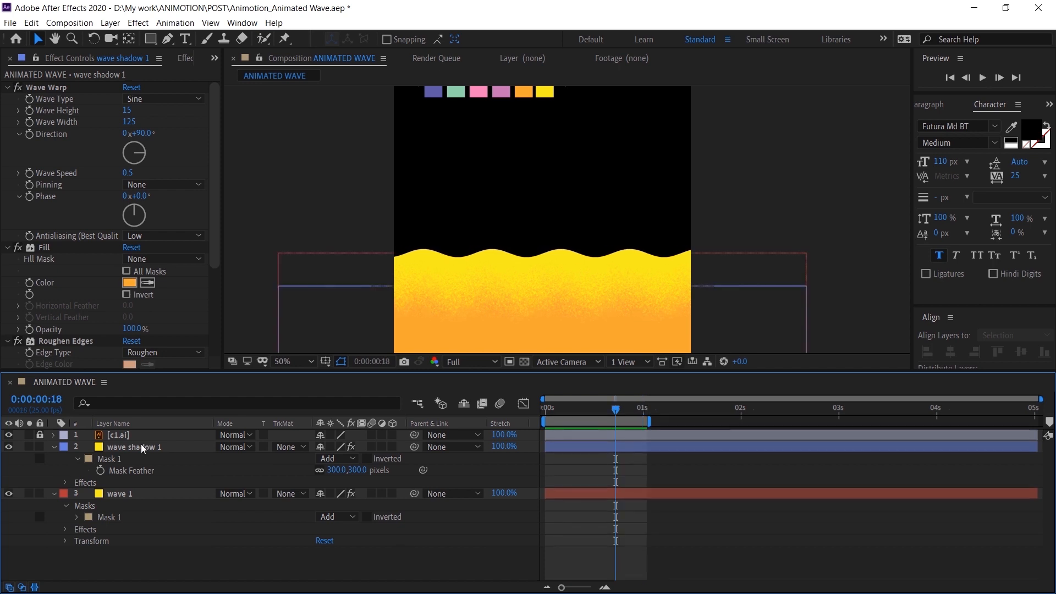
ctrl+click(137, 492)
key(ctrl+d)
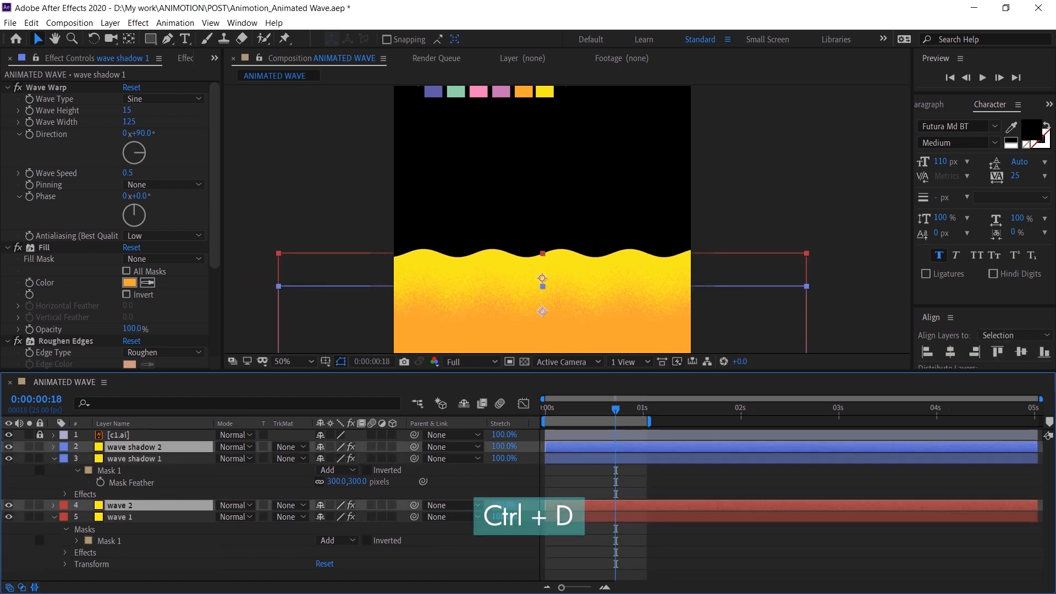
drag(131, 511, 127, 566)
key(ctrl+a)
click(54, 447)
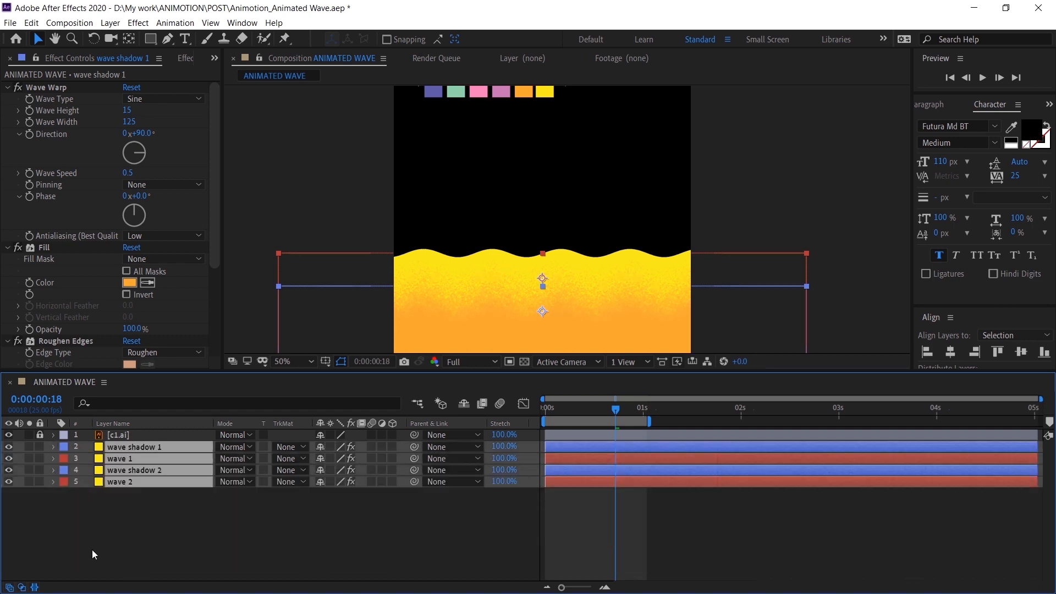
- Move wave shadow 2 and wave 2 up together so their crests stand well above wave 1
click(101, 557)
click(123, 471)
shift+click(128, 483)
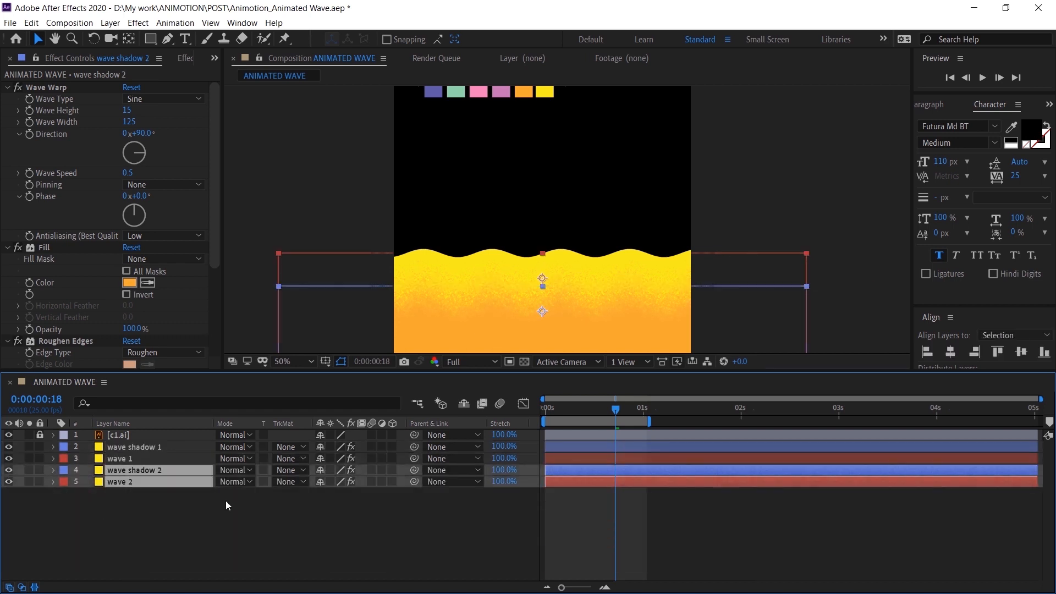
key(shift+Up)
key(shift+Up)
key(shift+Up)
key(shift+Up)
key(shift+Up)
key(shift+Up)
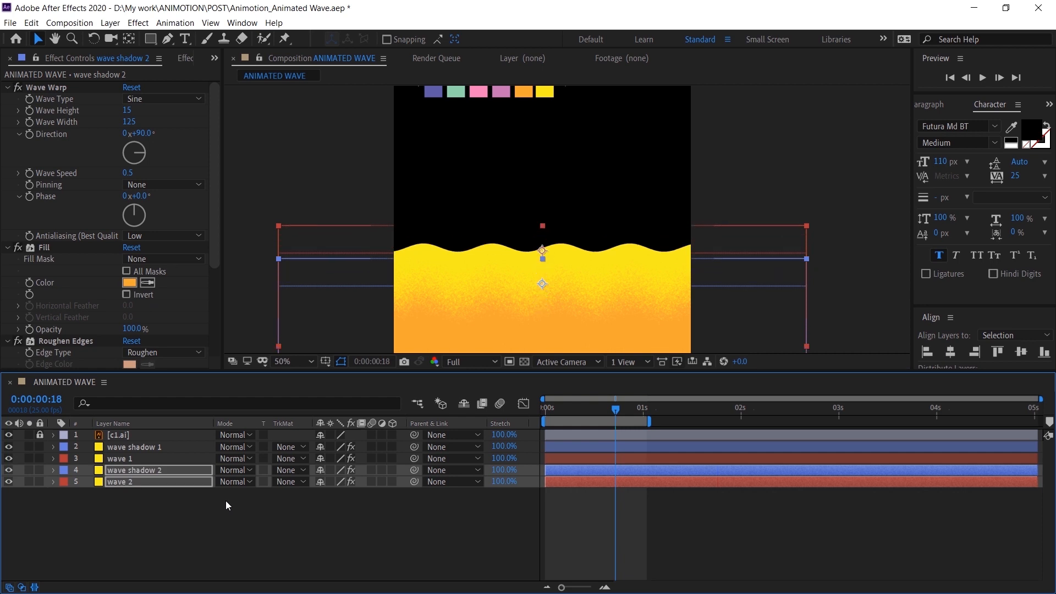
key(shift+Up)
key(shift+Up)
key(shift+Up)
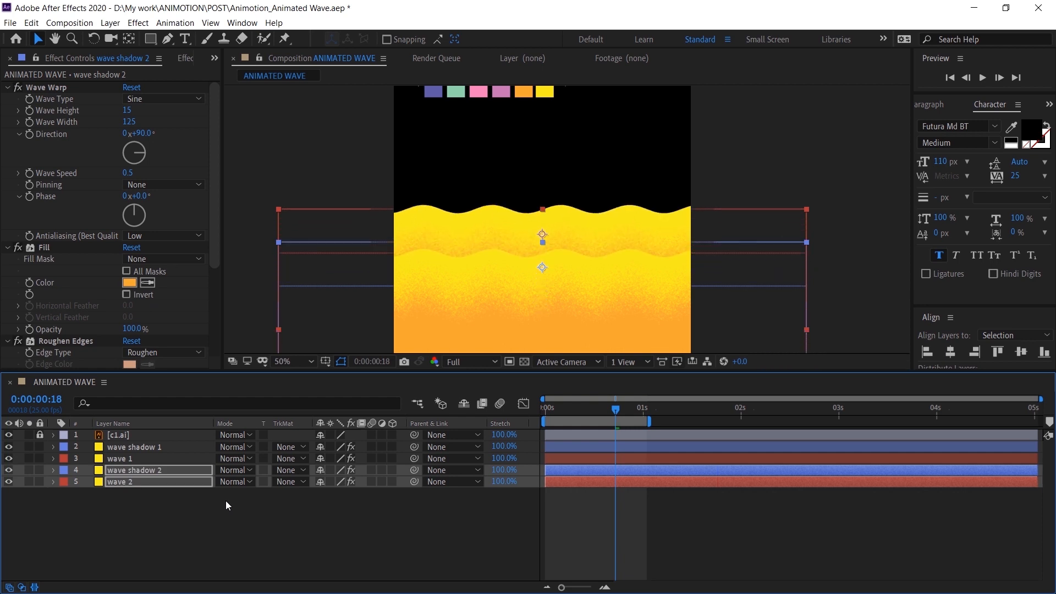
click(135, 537)
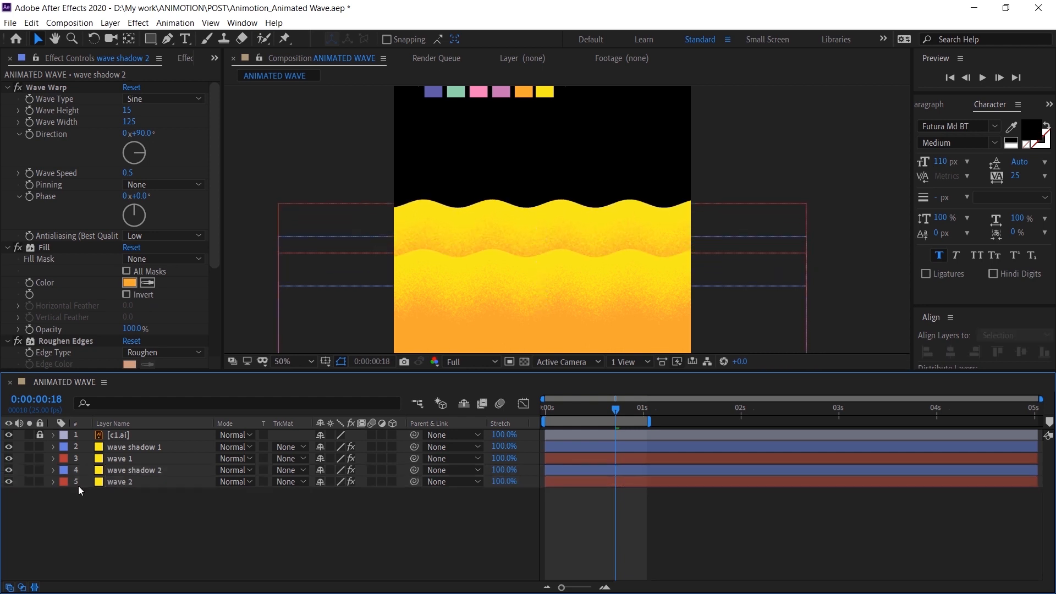
- Add a Fill effect to wave 2 and sample its color from the light pink palette swatch
click(129, 483)
click(177, 54)
click(97, 76)
text(fill)
drag(49, 154, 134, 482)
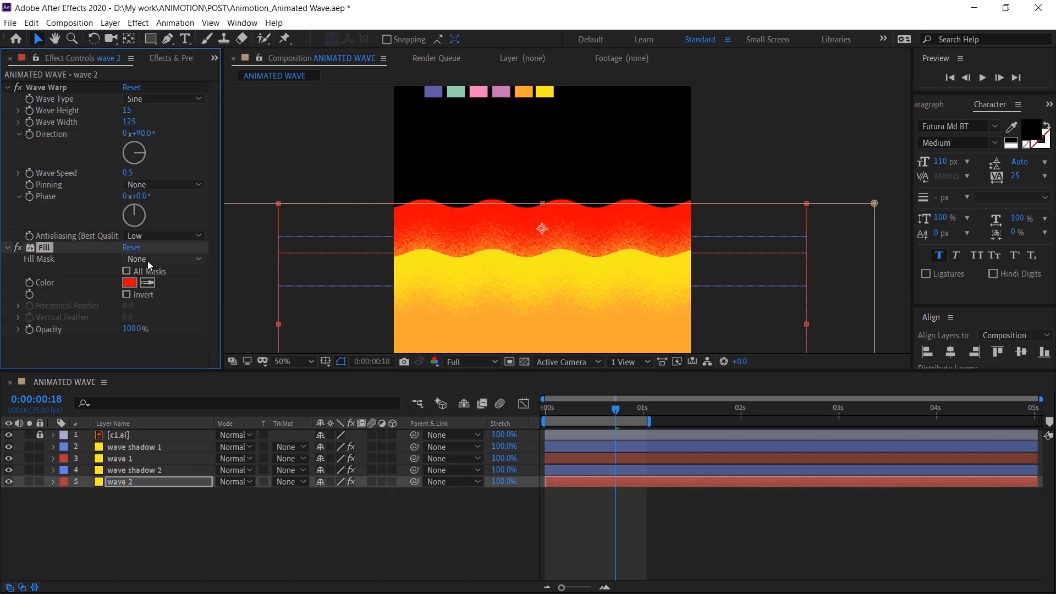
click(483, 90)
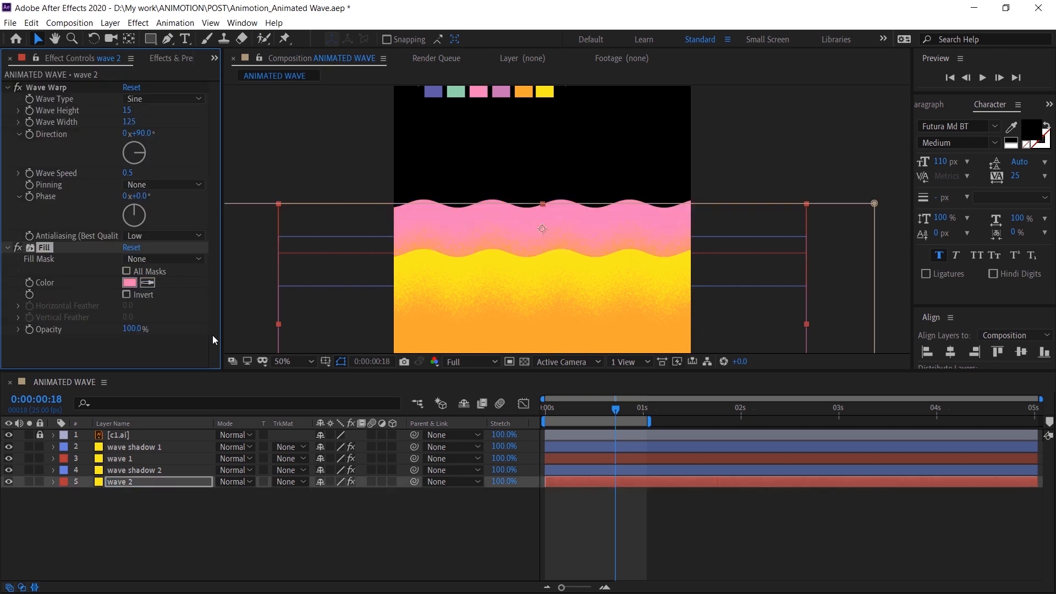
- Set the Fill color of wave shadow 2 to a deep pink, hex EB1C77
click(162, 471)
click(148, 282)
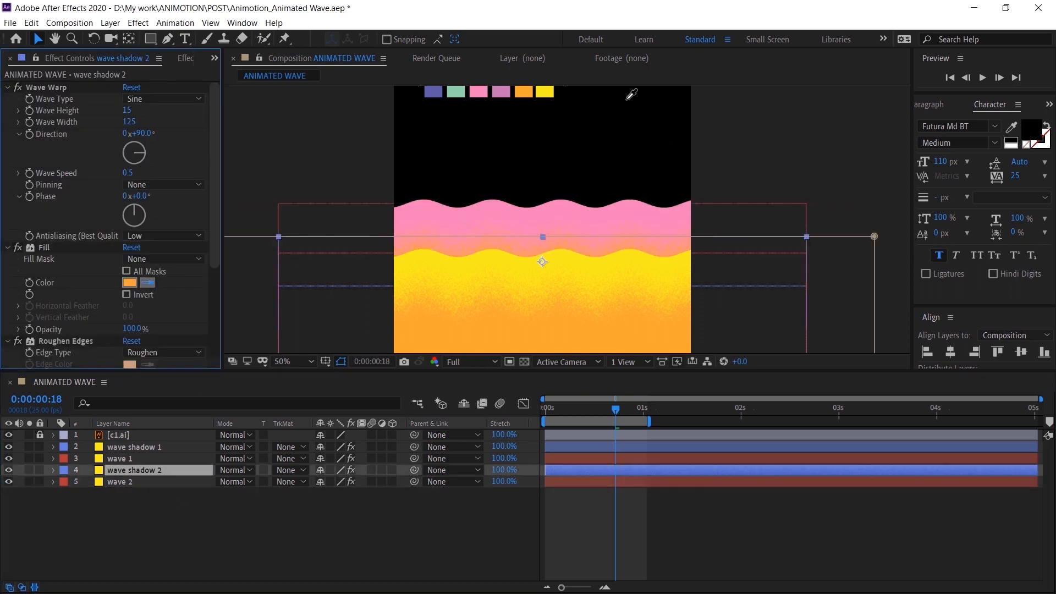
click(506, 89)
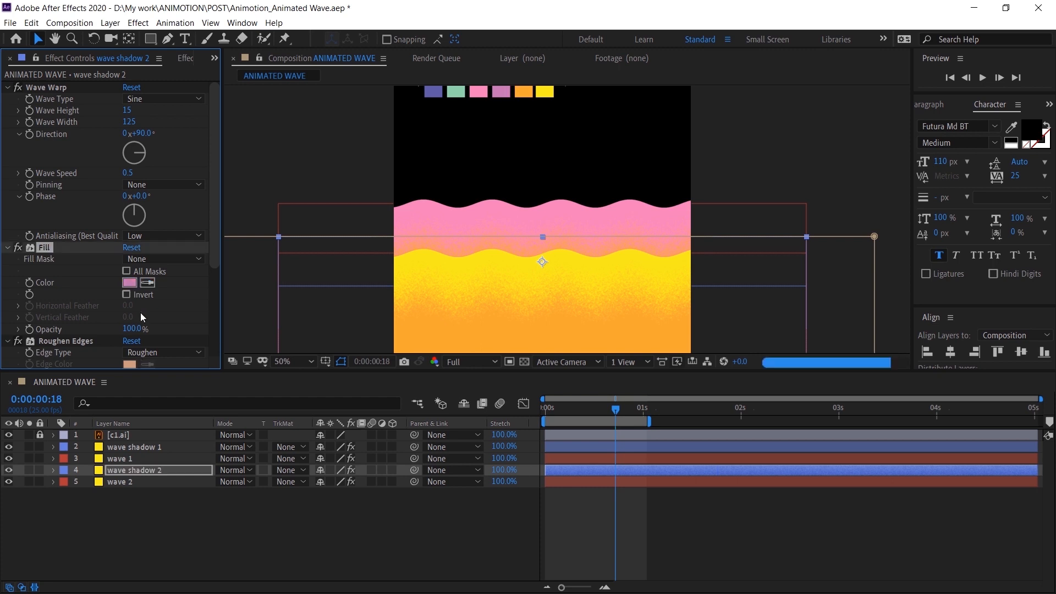
click(129, 282)
click(134, 234)
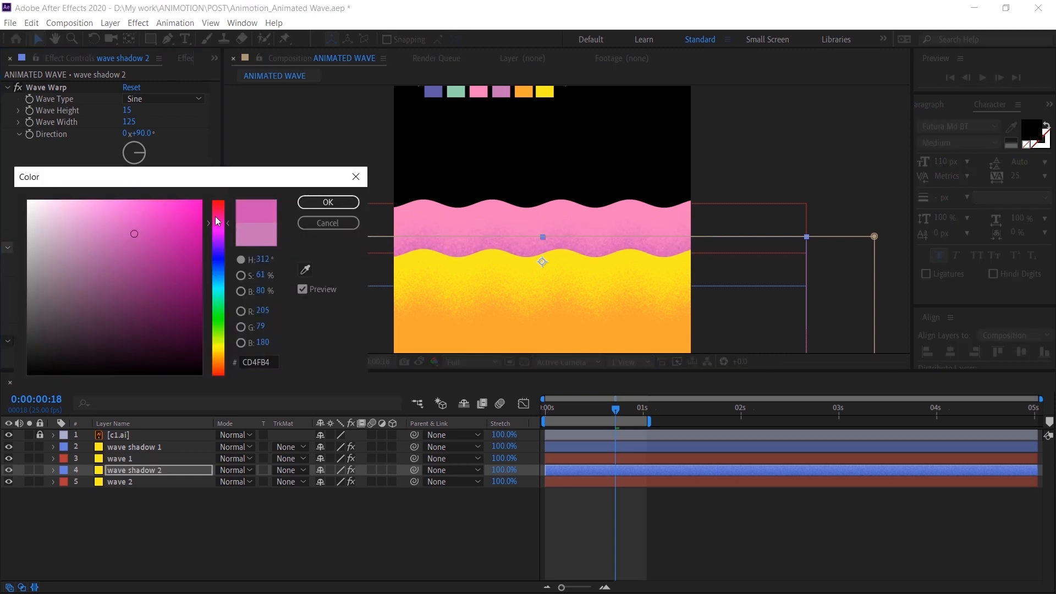
click(155, 224)
click(181, 213)
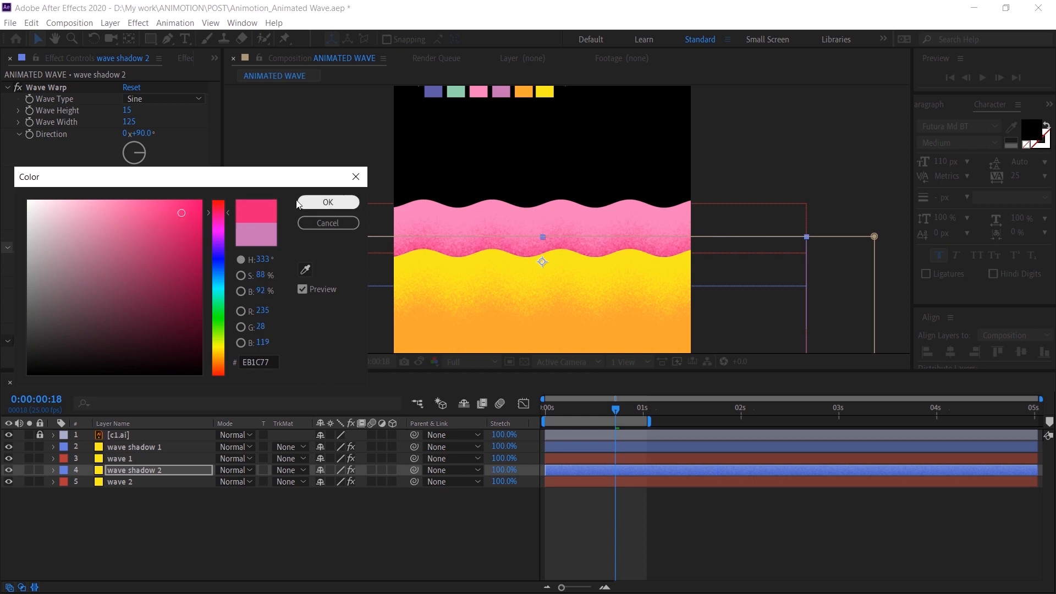
click(326, 203)
click(345, 527)
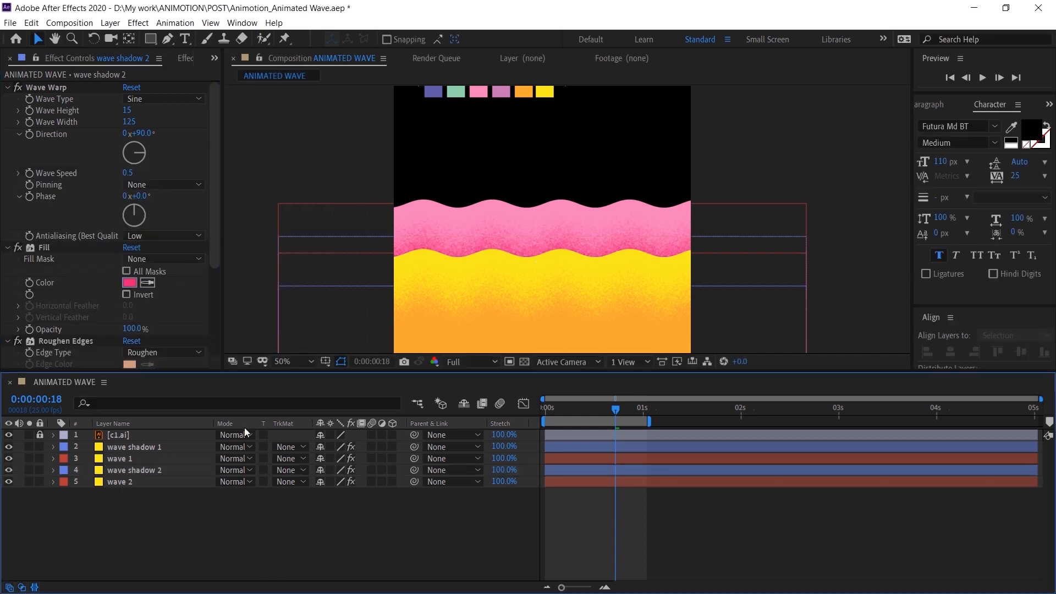
- Set the Wave Warp wave speed of wave 2 to -0.5 so it travels in the opposite direction
drag(616, 463, 613, 463)
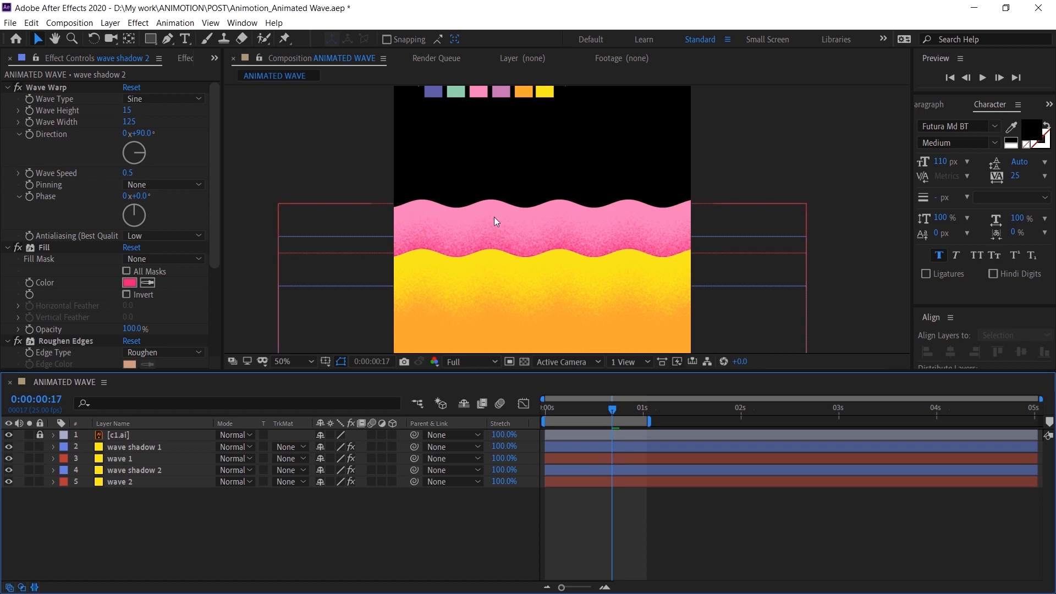
click(147, 483)
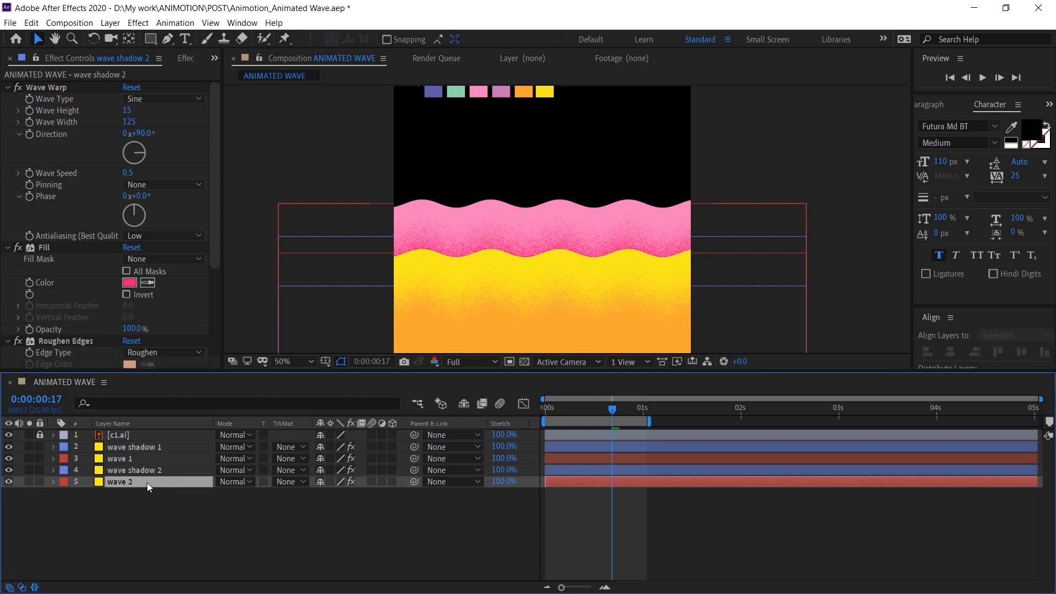
click(130, 174)
text(-0.5)
key(Return)
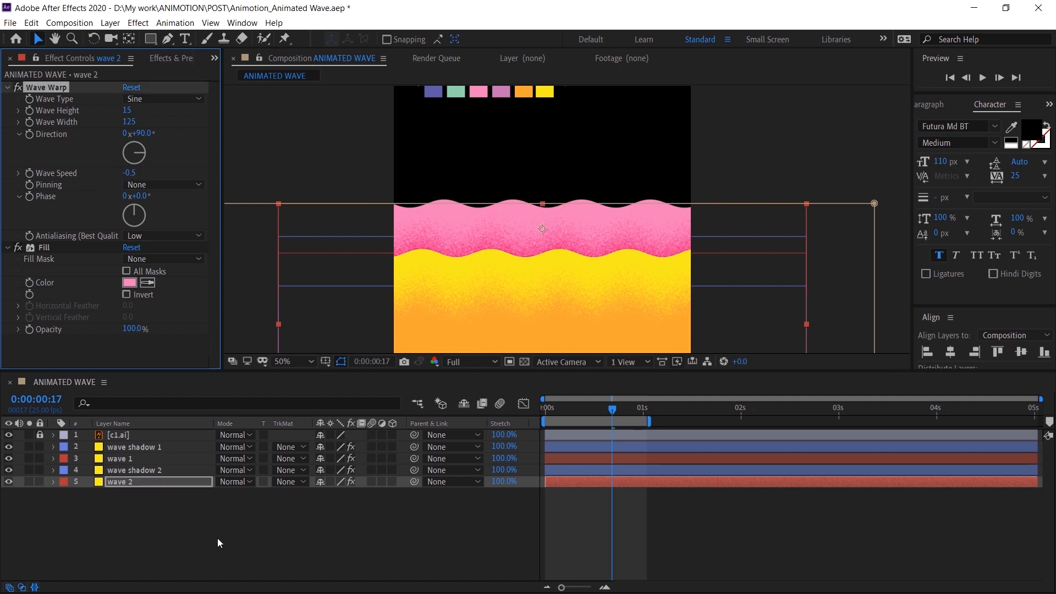
- Check the Wave Warp settings of wave 1 and wave shadow 2, and preview the opposing wave motion
click(193, 506)
click(155, 472)
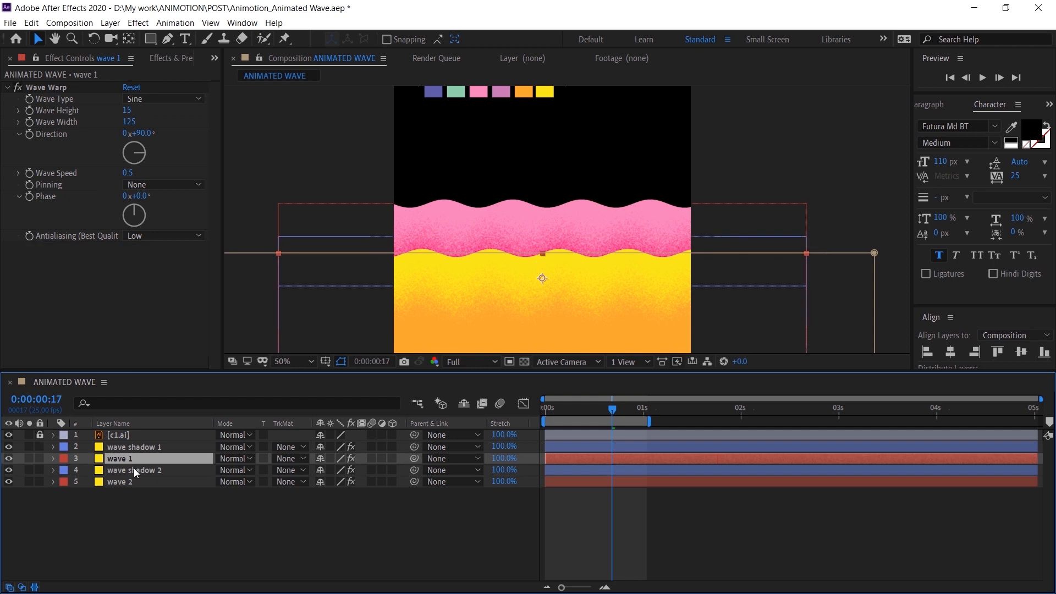
click(134, 470)
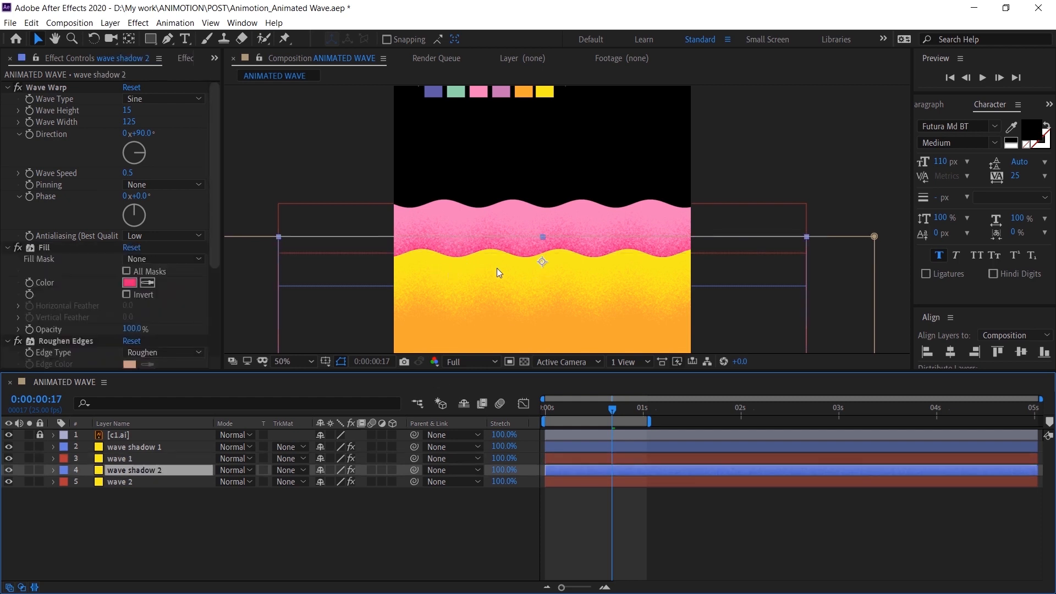
key(F2)
key(space)
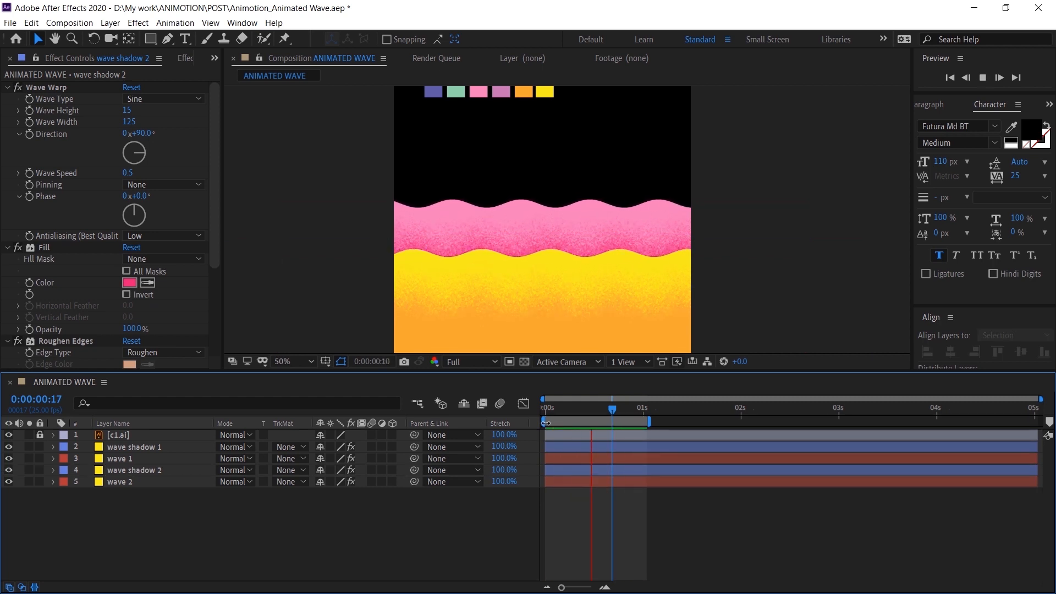
key(space)
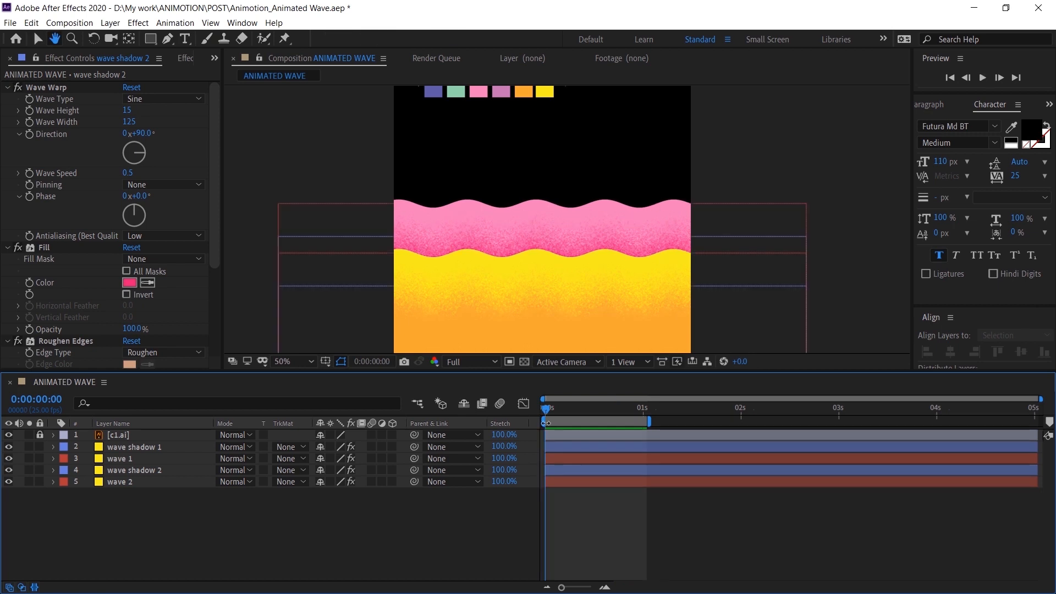
- Duplicate wave shadow 2 and wave 2 as a raised third wave, filled palette green with a purple shadow, and preview it
click(146, 467)
ctrl+click(156, 482)
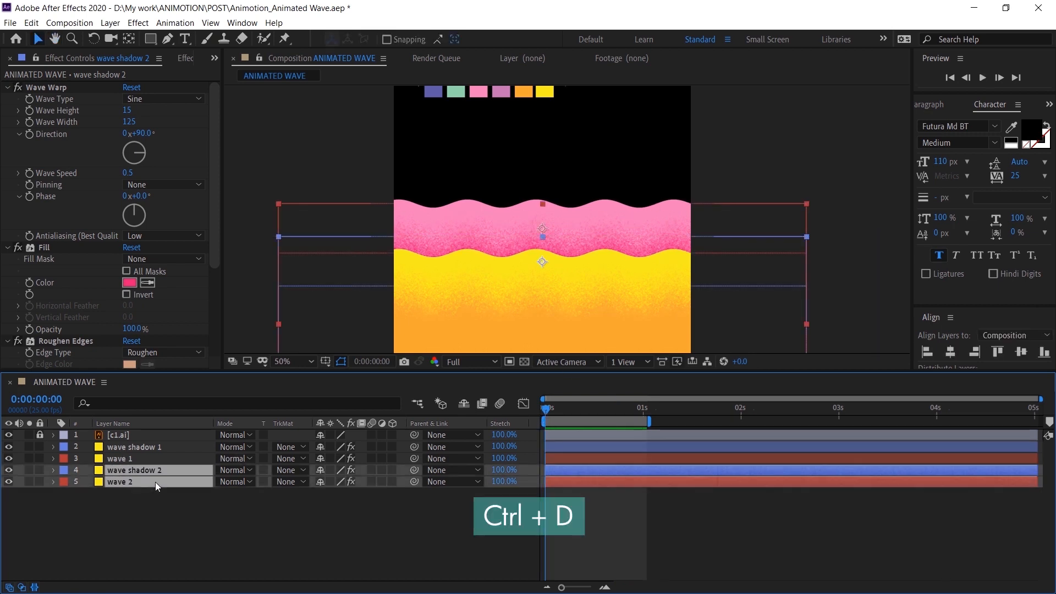
key(ctrl+d)
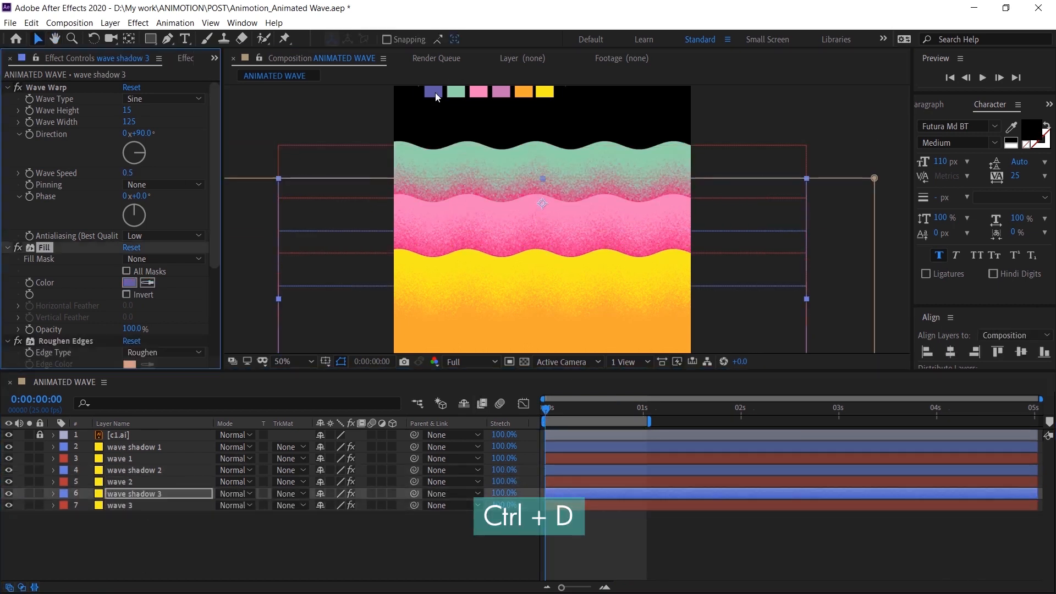
key(space)
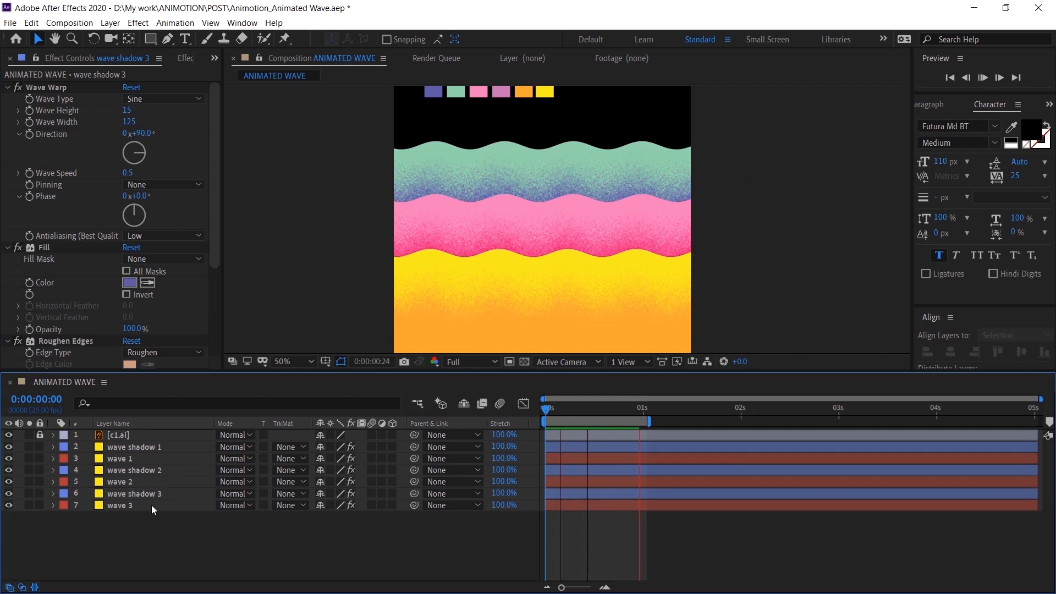
key(space)
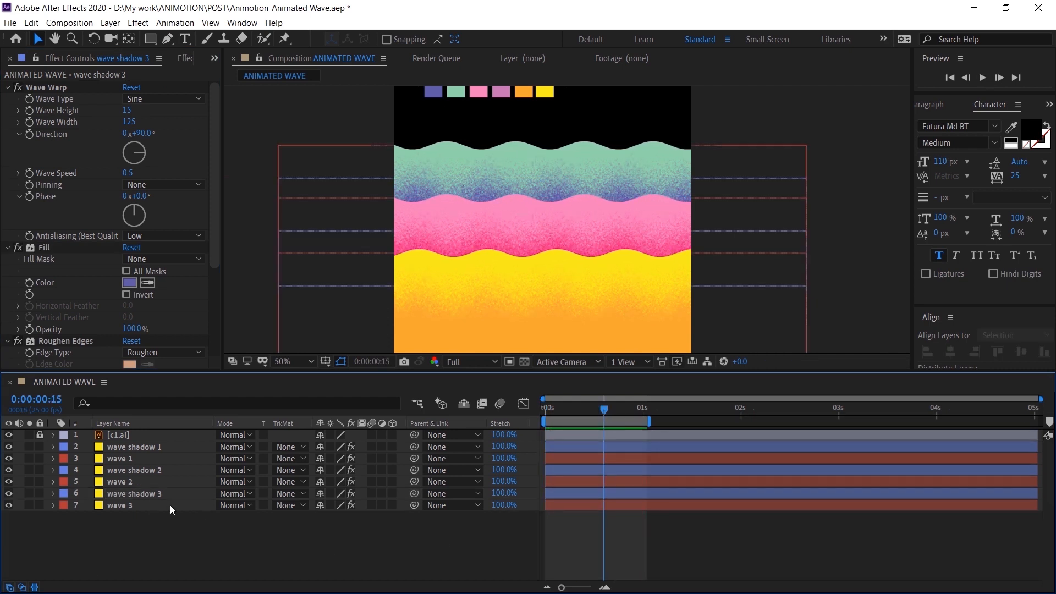
- Set the Wave Warp wave speed of wave 3 to 0.5
click(169, 505)
click(131, 173)
text(0.)
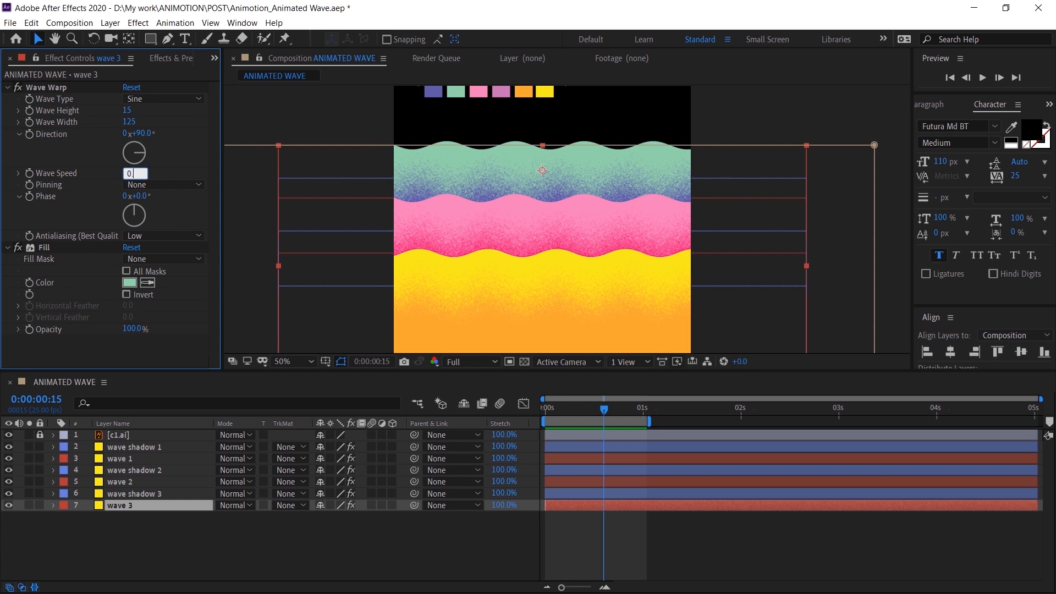
text(5)
key(Return)
key(Return)
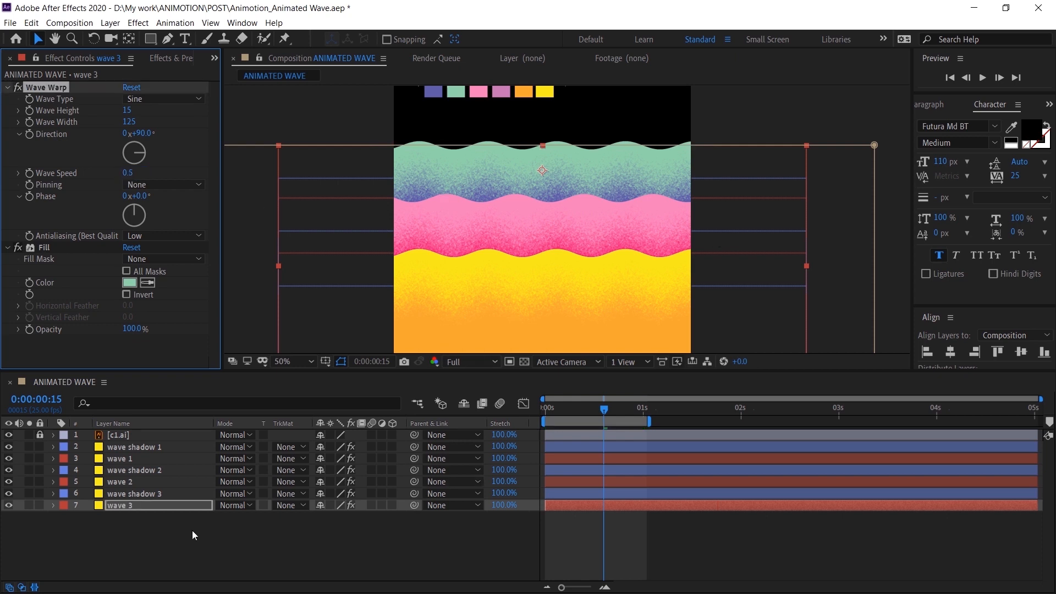
- Set the Wave Warp wave speed of wave shadow 3 to -0.5 and preview the three waves
click(155, 497)
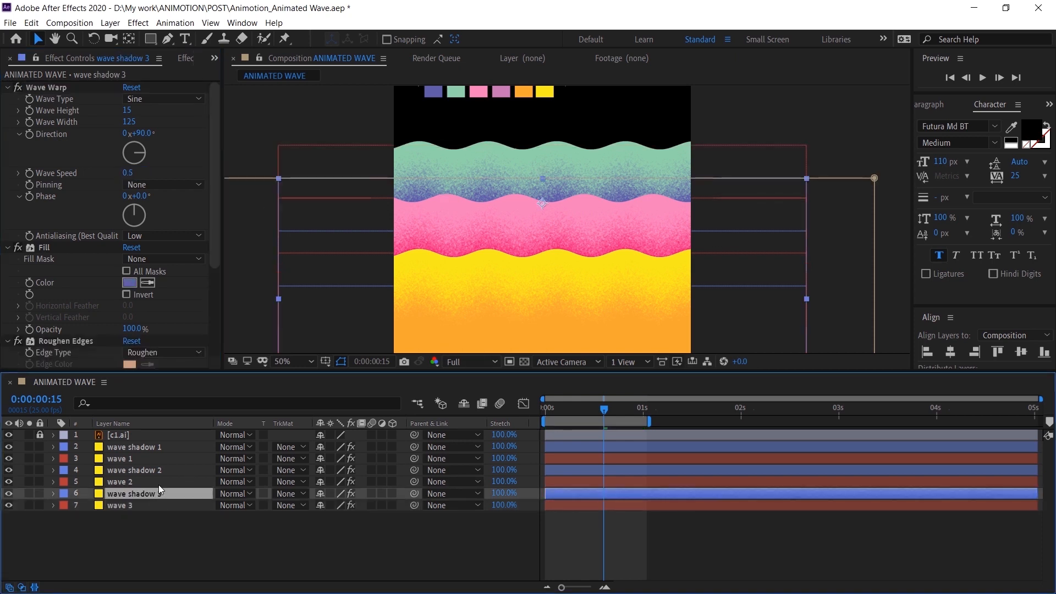
click(159, 483)
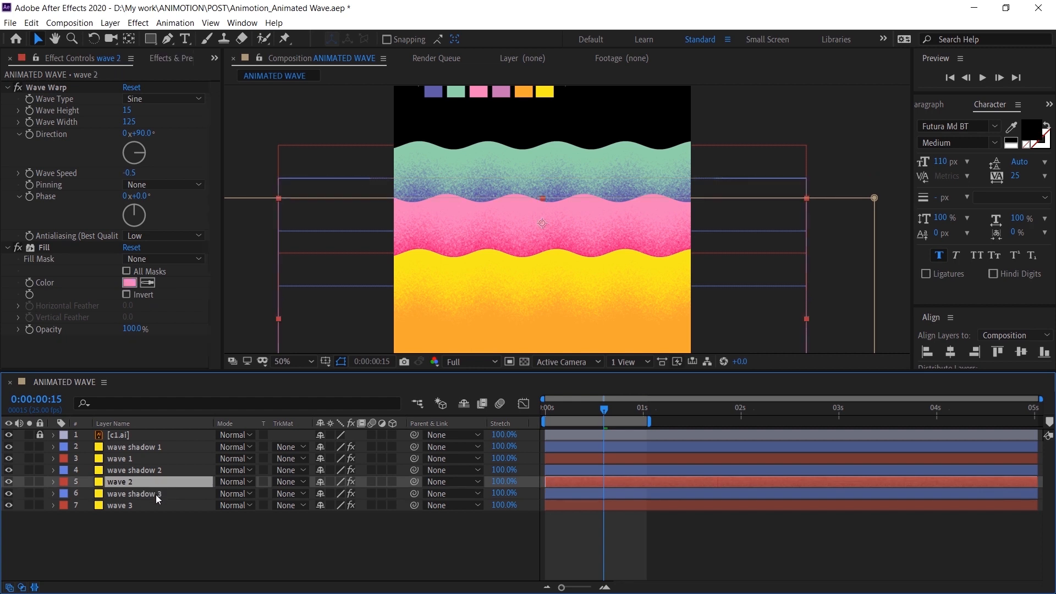
click(157, 494)
click(128, 173)
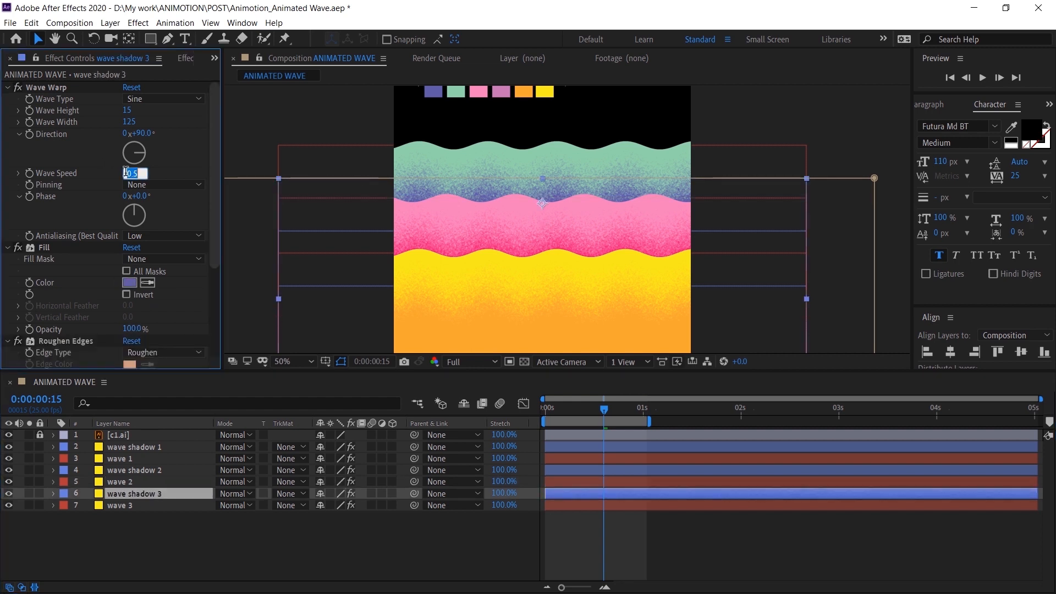
key(Return)
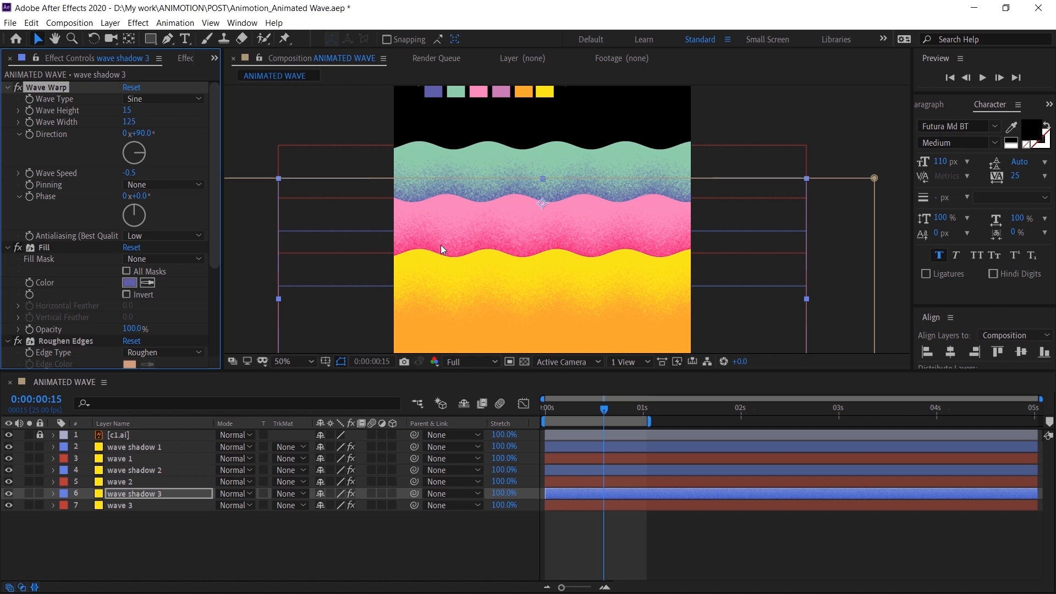
click(589, 537)
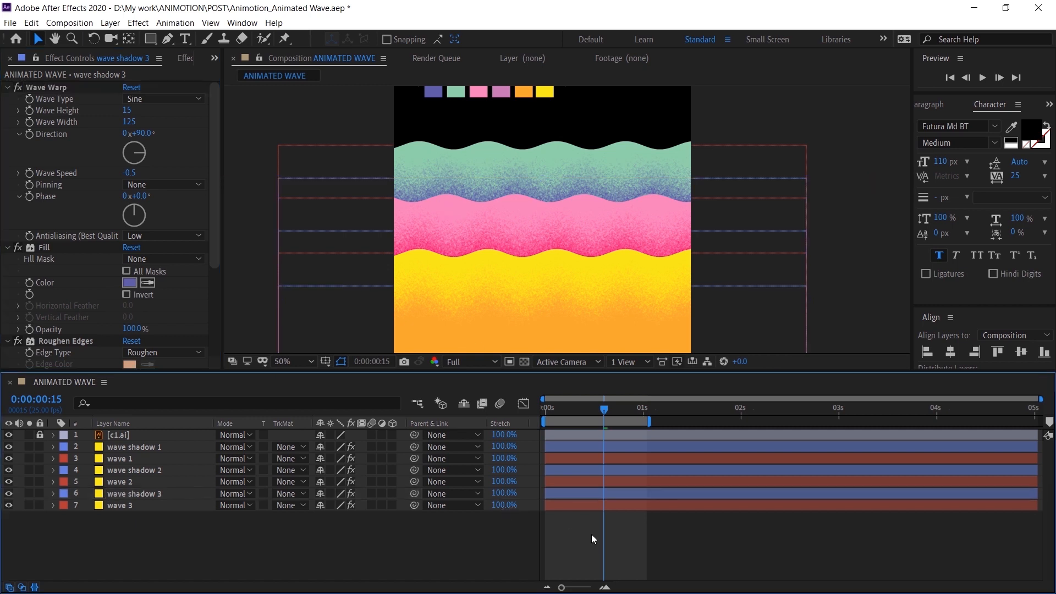
key(space)
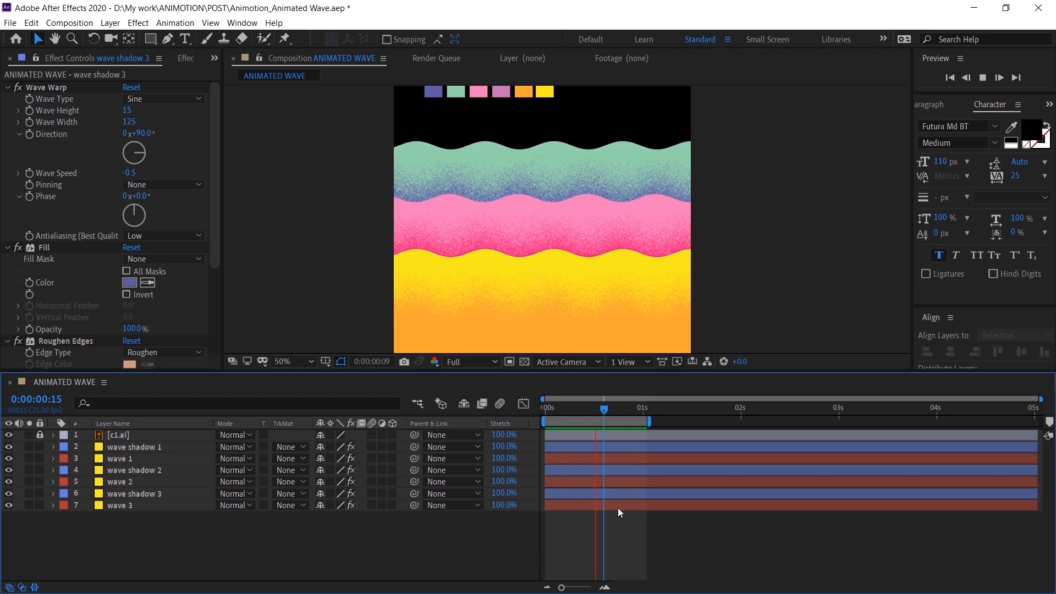
key(space)
- Duplicate wave shadow 3 and wave 3 as a fourth wave raised above them, filled yellow with an orange shadow
click(164, 494)
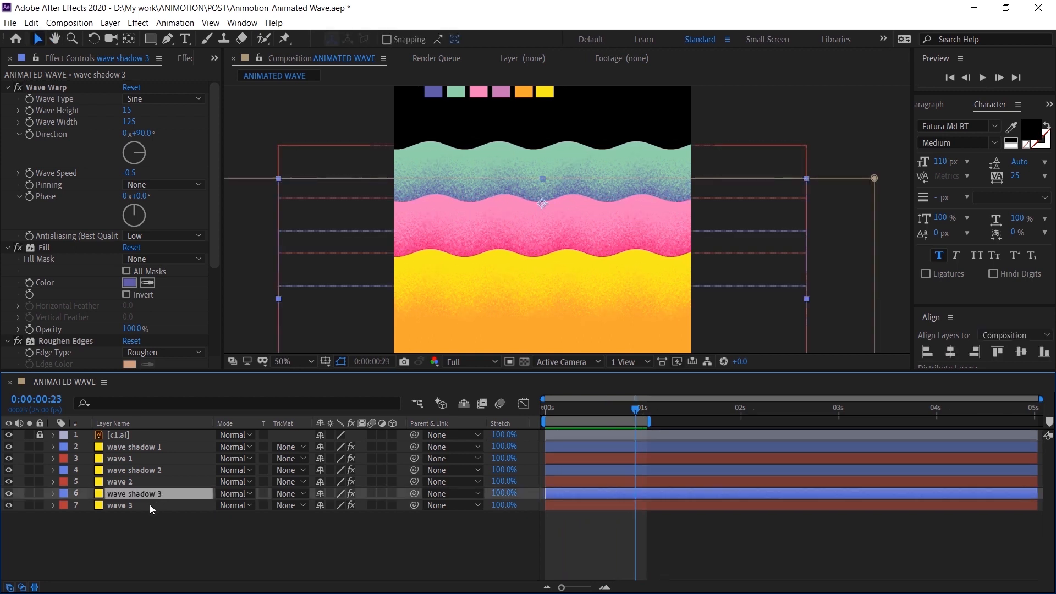
shift+click(150, 505)
key(ctrl+d)
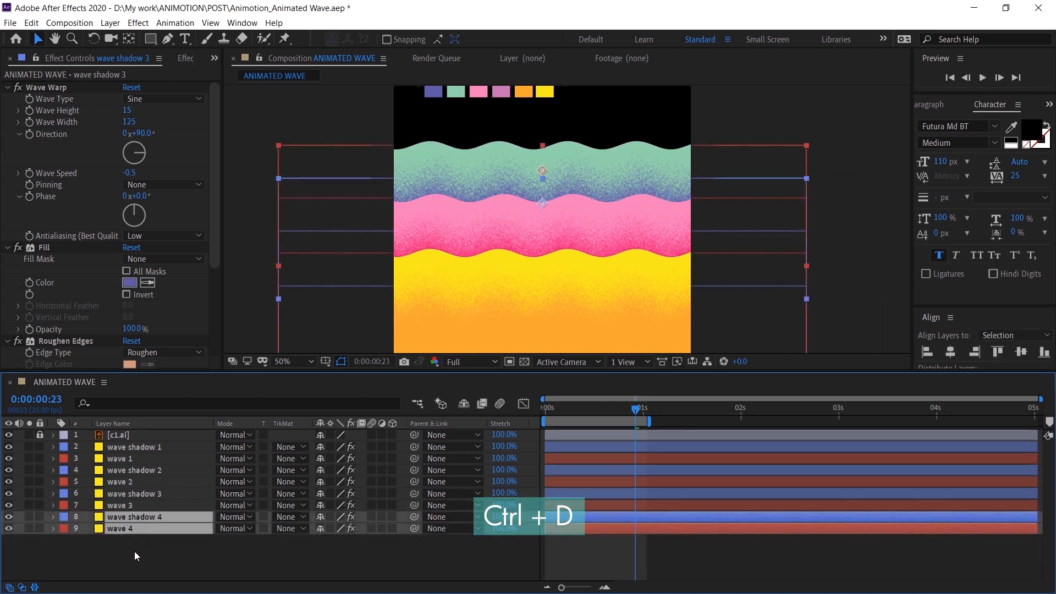
click(134, 551)
click(141, 528)
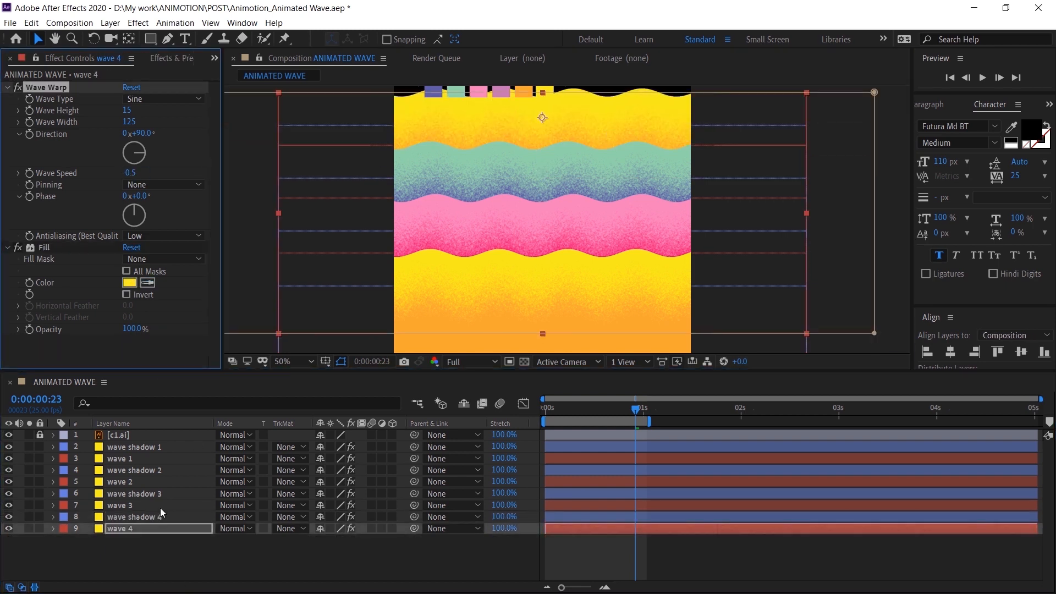
- Duplicate the wave 4 pair into further waves, a pink one at the canvas top and a green one with purple shadow at the bottom
shift+click(160, 517)
key(ctrl+d)
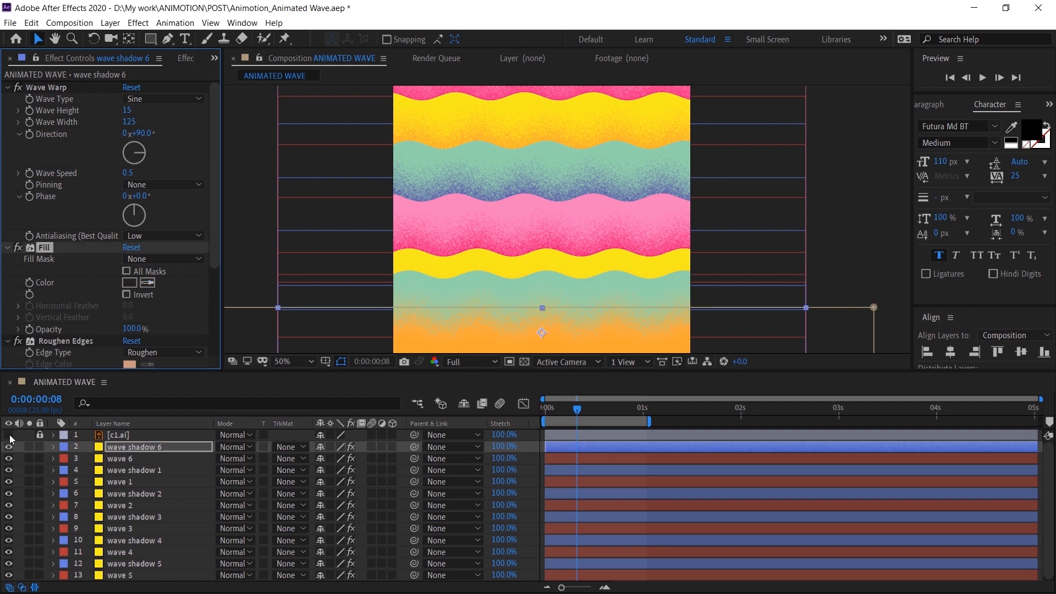
click(113, 458)
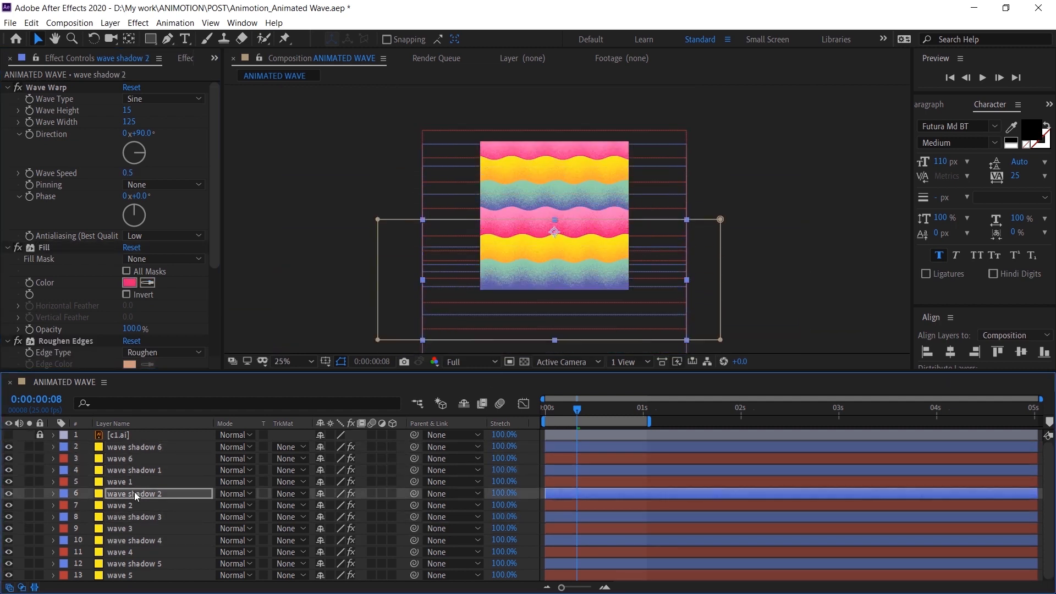
- Preview the stacked waves, then duplicate wave 6 and wave shadow 6 as a seventh pair above the original layers
click(568, 458)
key(space)
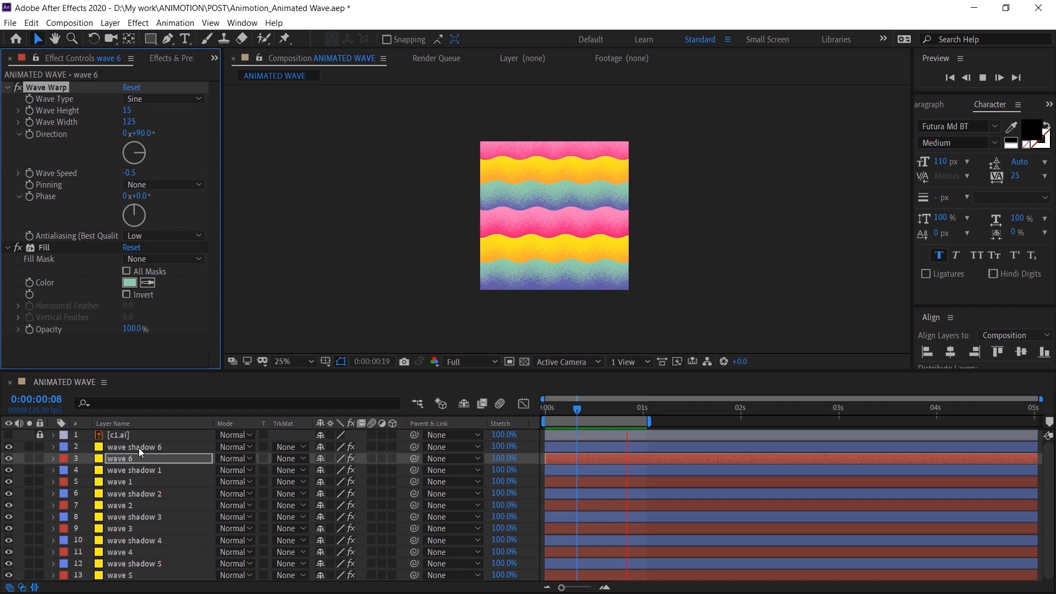
ctrl+click(139, 448)
key(ctrl+d)
drag(147, 447, 145, 456)
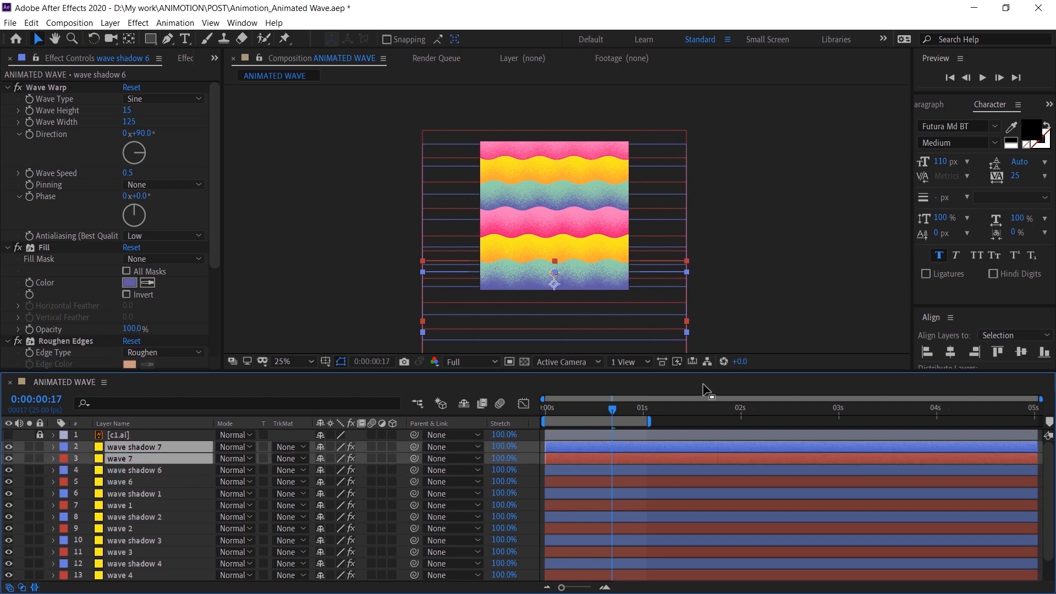
- Rotate the wave 7 pair diagonally, rising to the right, and move it over the canvas's lower-right corner
key(w)
drag(630, 300, 664, 254)
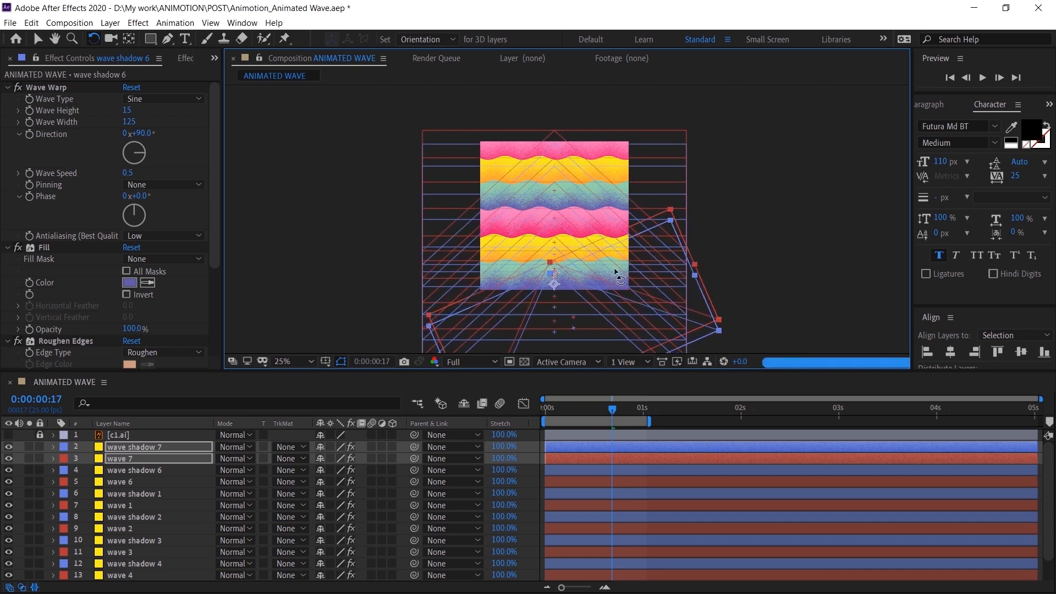
key(v)
drag(600, 268, 620, 258)
key(w)
key(v)
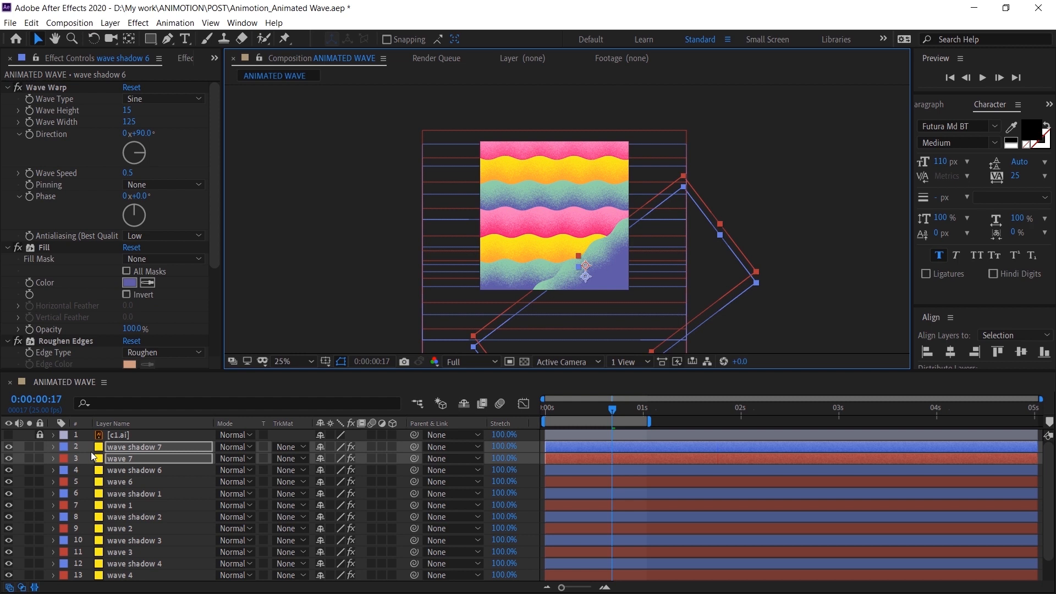
- Shift the diagonal pair farther toward the lower-right corner, offsetting wave shadow 7 more from wave 7's edge
click(129, 447)
click(137, 468)
click(139, 447)
drag(608, 309, 616, 316)
- Set the label color of wave 7 to Fuchsia and that of wave shadow 7 to Peach
click(139, 459)
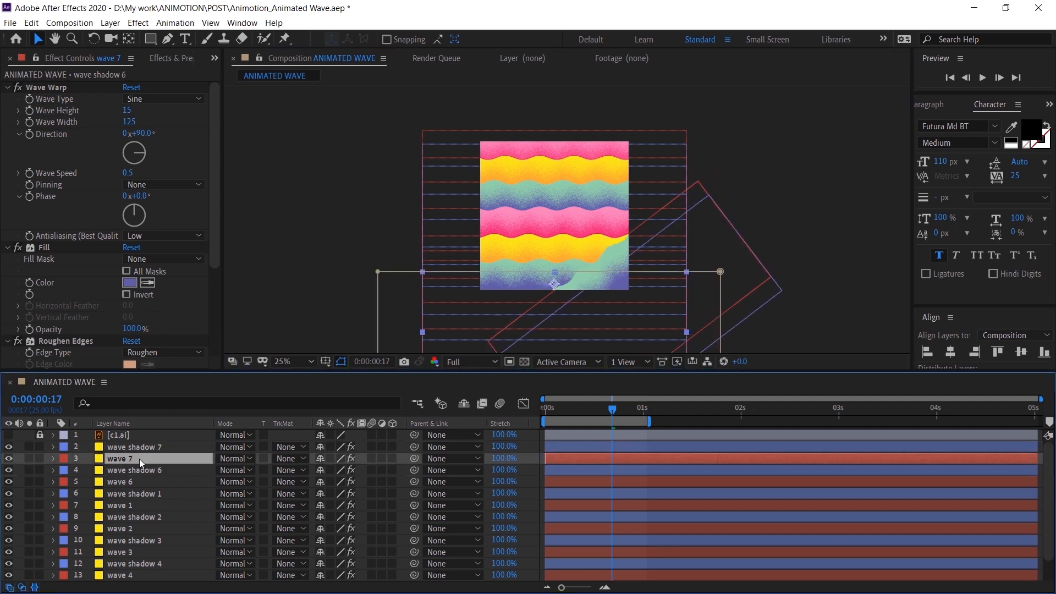
click(65, 460)
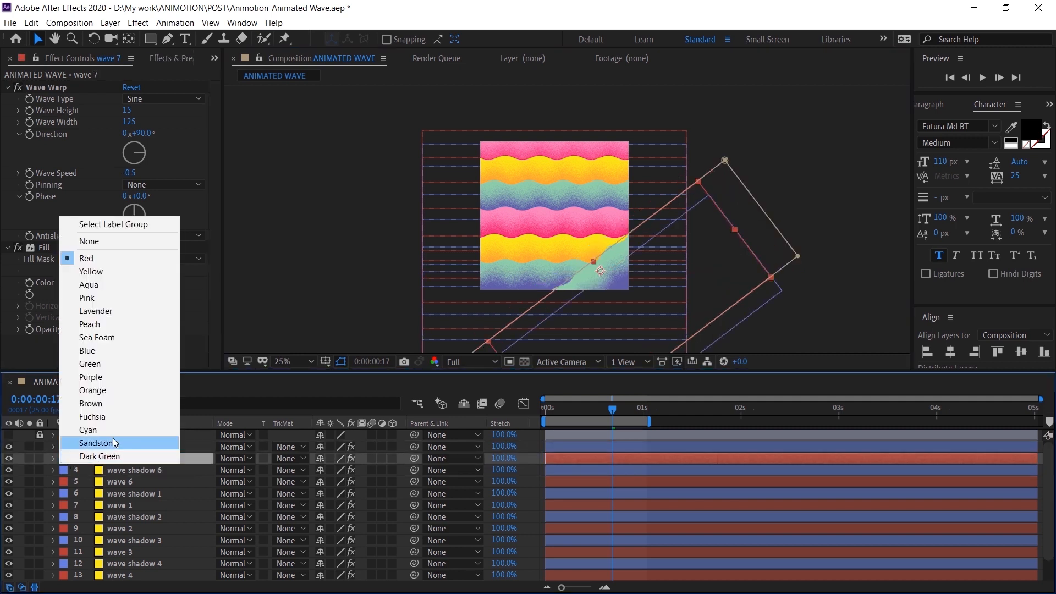
click(117, 417)
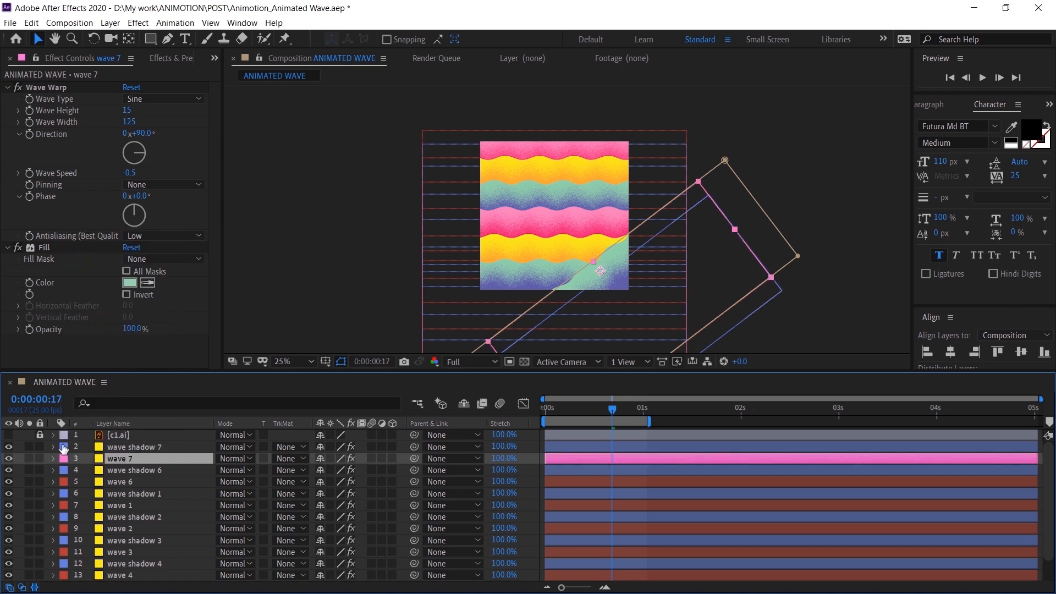
click(64, 448)
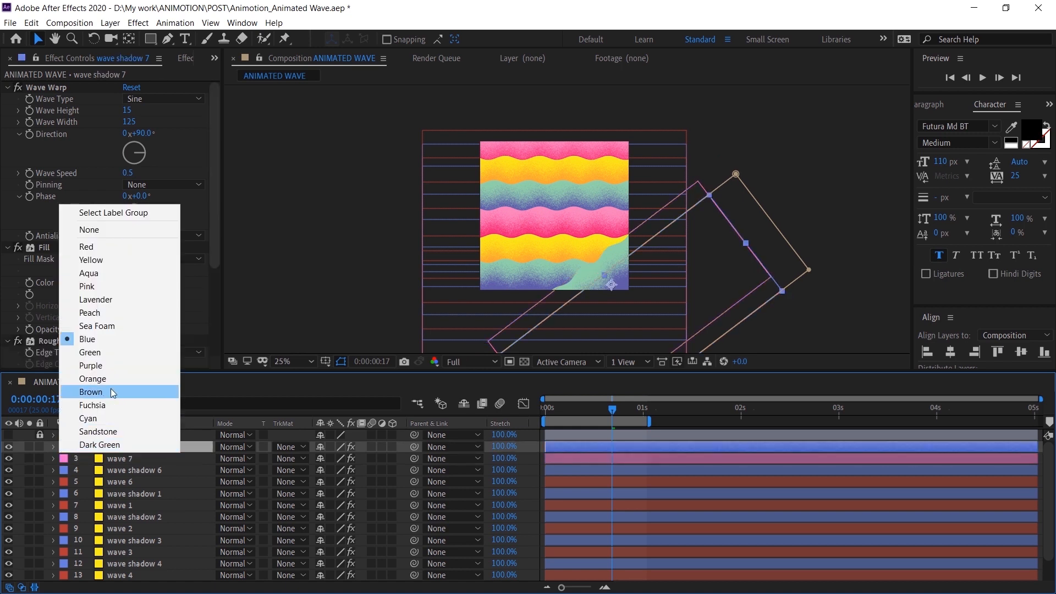
click(117, 315)
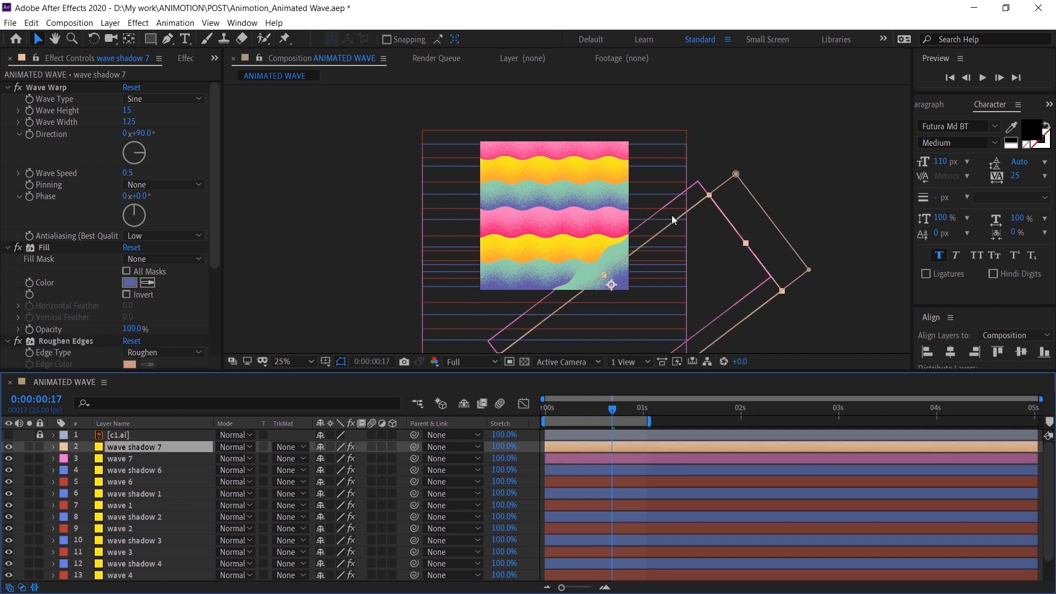
- Duplicate the wave 7 pair as wave 8, place it below the wave 7 layers, and shift it diagonally up and left
ctrl+click(127, 458)
key(ctrl+d)
drag(159, 450, 147, 478)
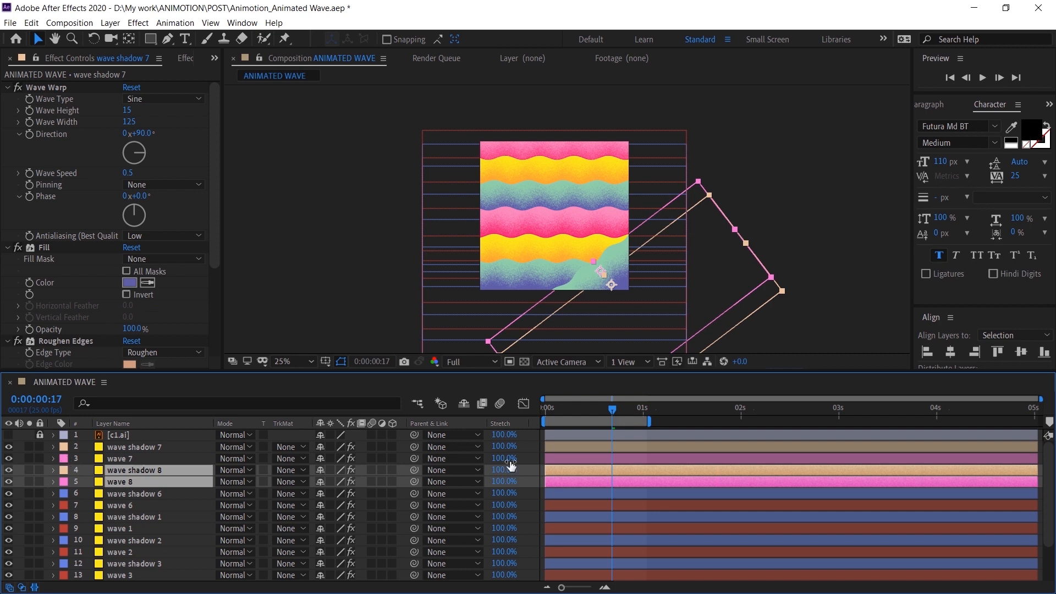
drag(617, 277, 595, 253)
- Fill wave 8 yellow and its shadow orange from the palette, and set wave shadow 8's Wave Warp speed to -0.5
click(120, 481)
click(147, 283)
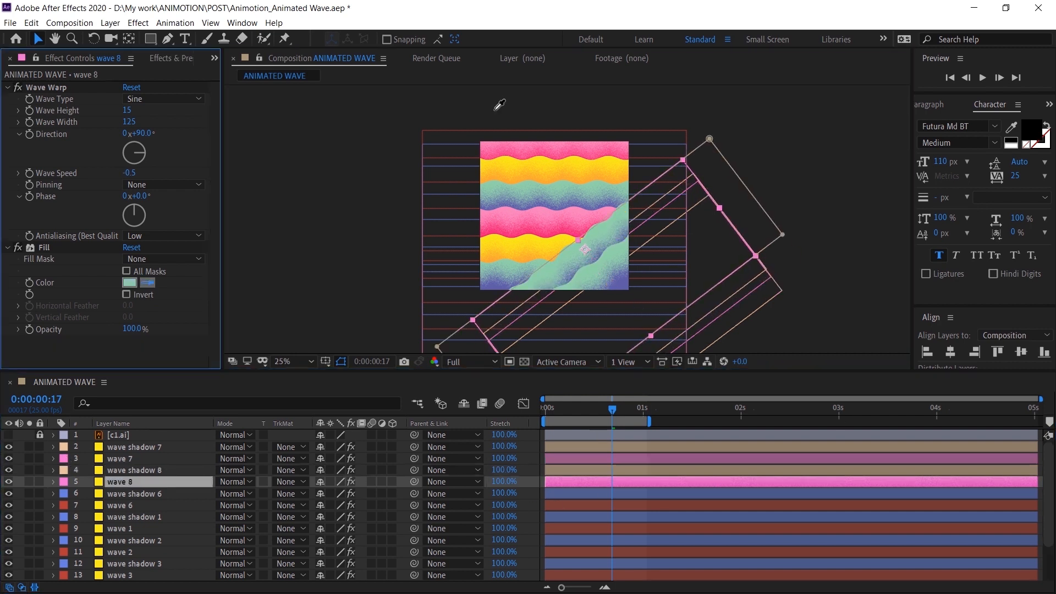
click(555, 154)
click(120, 470)
click(127, 173)
text(-0.5)
- Duplicate the wave 8 pair as wave 9, place it below the wave 8 layers, and shift it diagonally up and left
ctrl+click(138, 481)
key(ctrl+d)
drag(138, 471, 137, 498)
drag(558, 262, 540, 238)
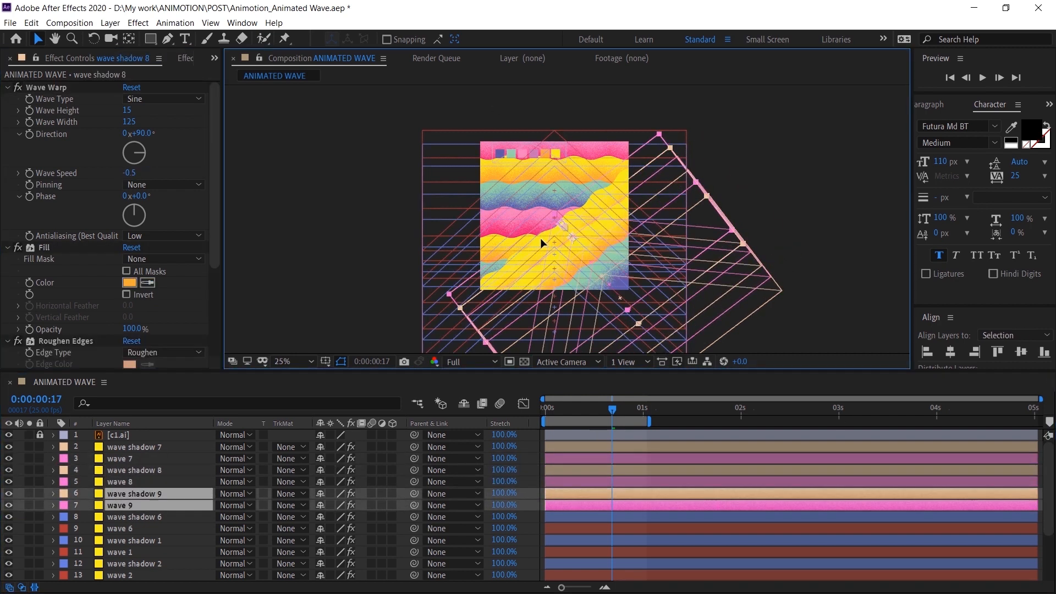
- Recolor wave 9 light pink with a dark pink shadow, and set wave shadow 9's Wave Warp speed to 0.5
click(134, 494)
click(129, 173)
text(0.5)
- Hide the c1.ai palette layer and preview the diagonal waves moving over the horizontal ones
click(8, 435)
key(space)
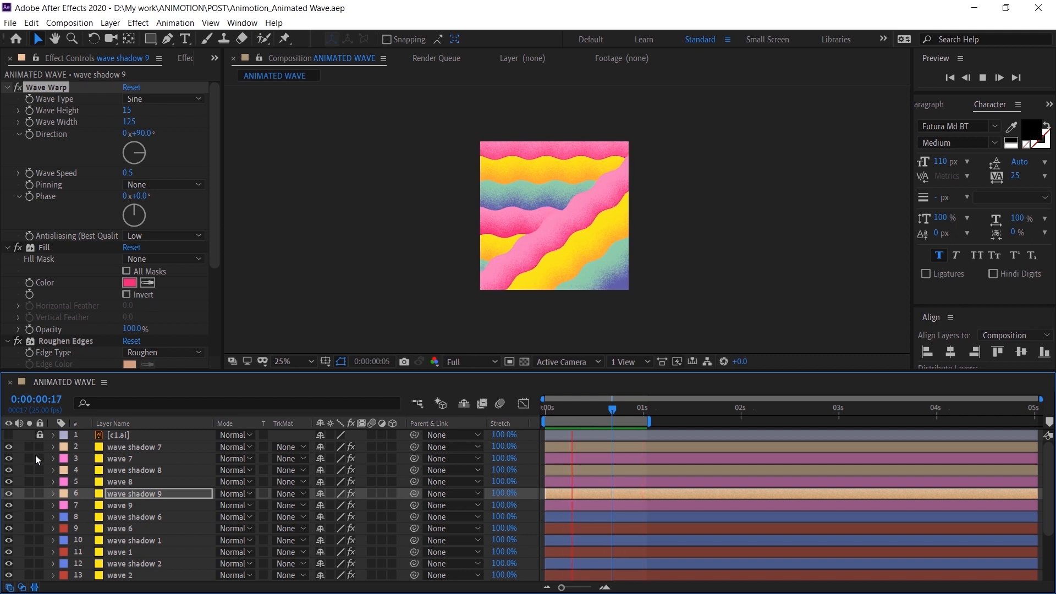
key(space)
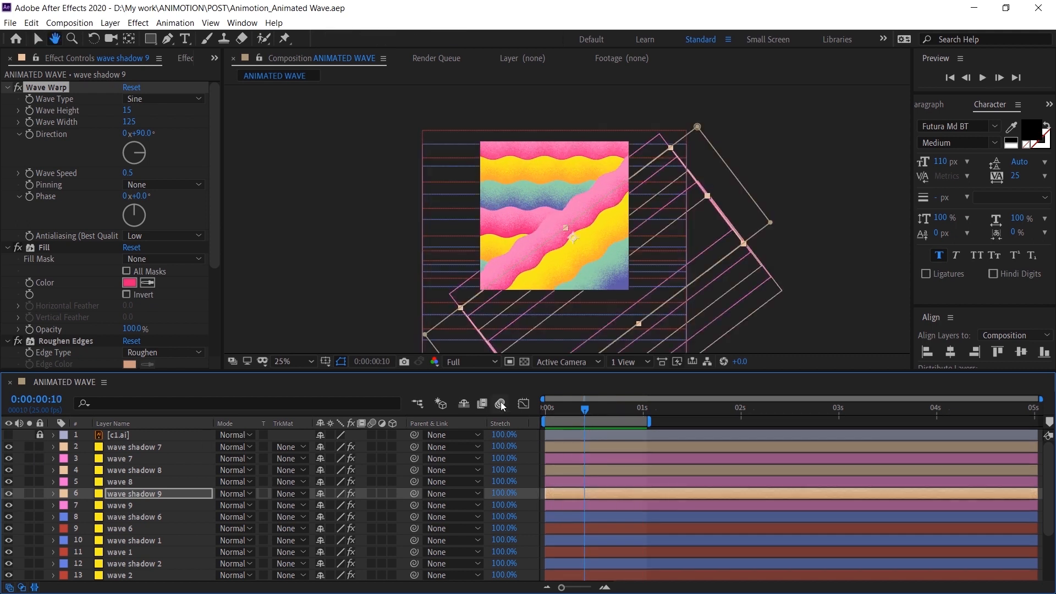
- Add an adjustment layer and bring it to the top of the layer stack
right_click(533, 435)
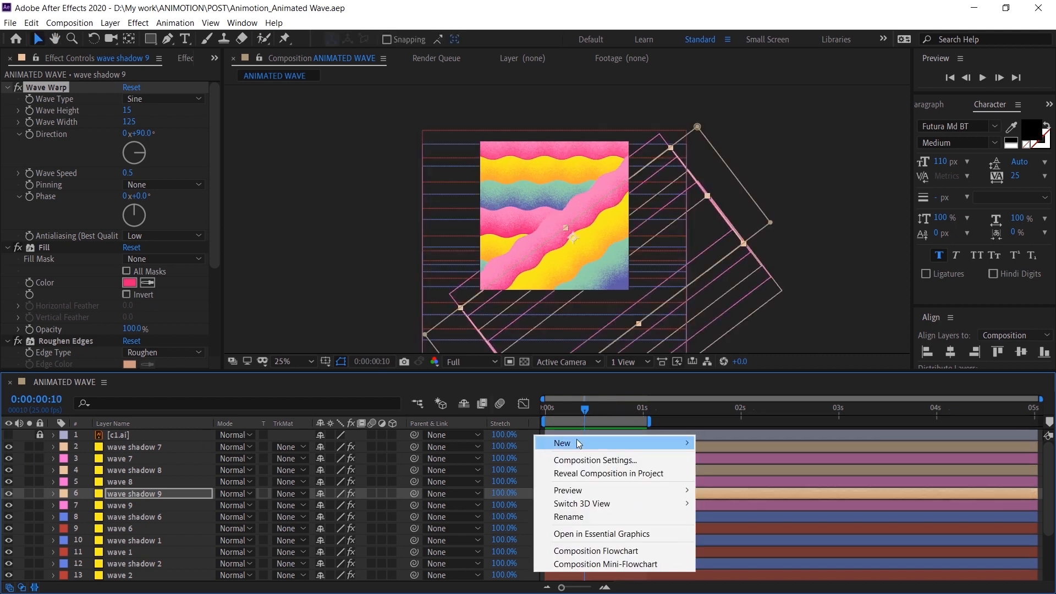
mouse_move(576, 443)
click(726, 539)
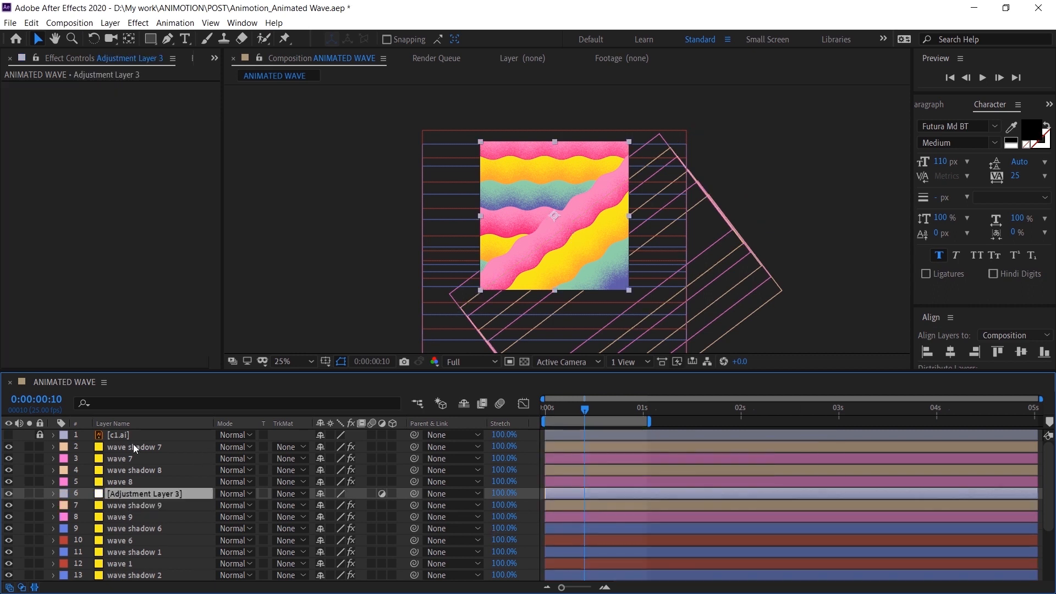
key(ctrl+shift+bracketright)
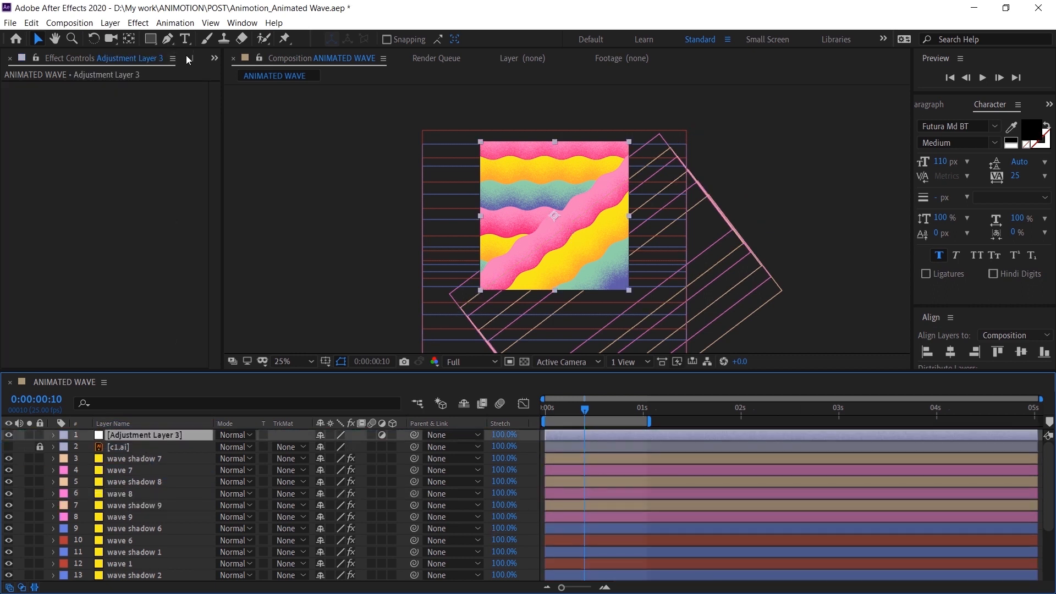
- Apply Posterize Time to the adjustment layer with a frame rate of 12, and preview the composition fitted to the viewer
click(187, 57)
click(104, 71)
key(BackSpace)
text(poster)
drag(62, 126, 139, 437)
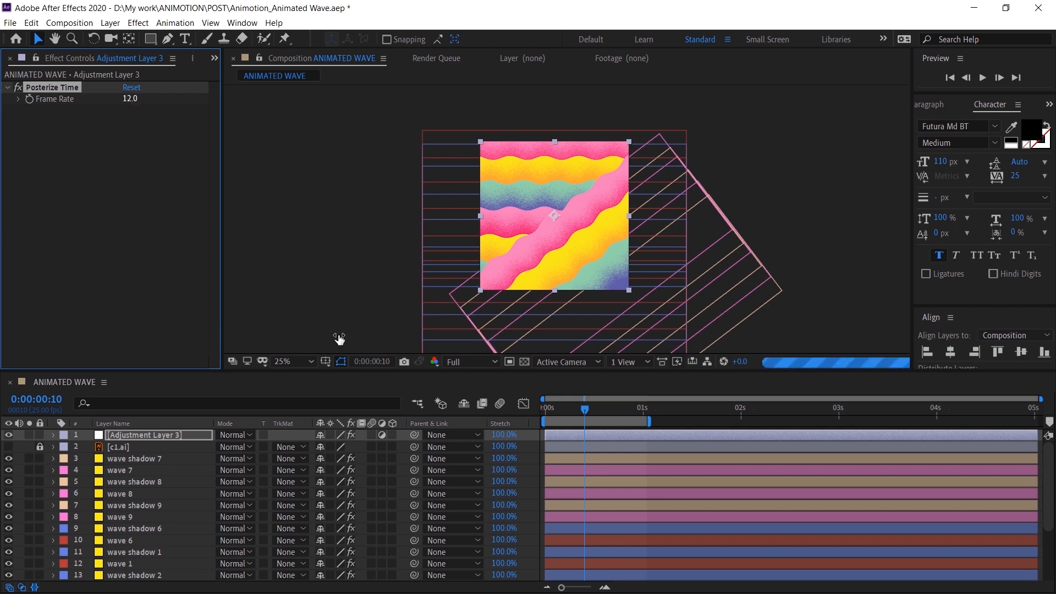
click(294, 361)
click(307, 120)
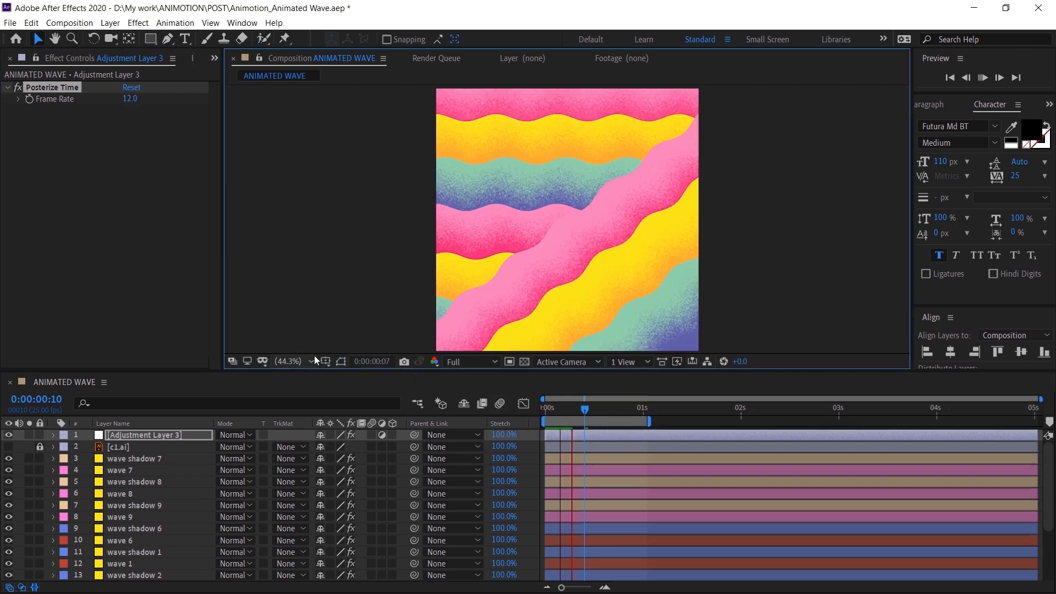